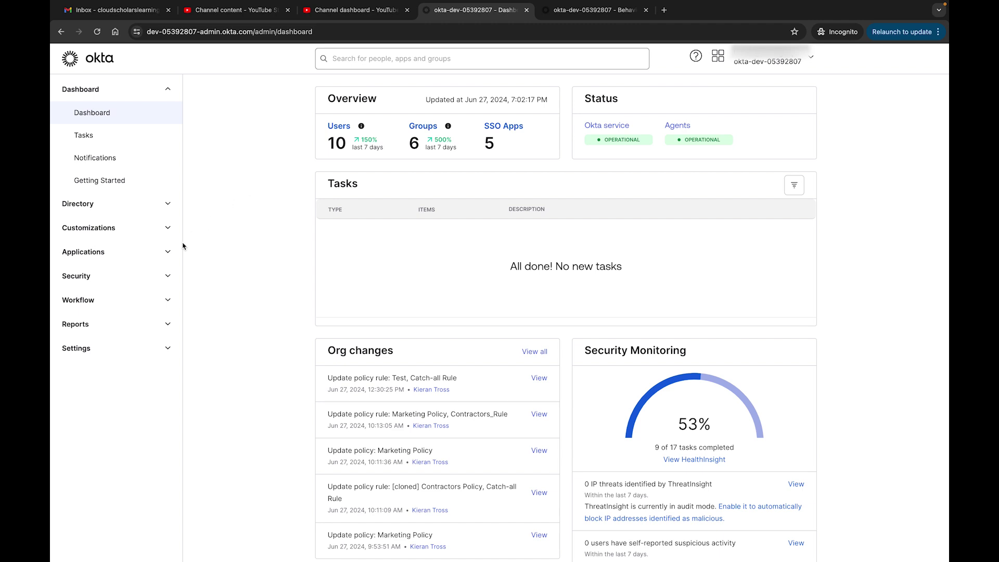
- Open Security > Behavior Detection and review its seven behaviors, such as New City and Velocity
{"action": "left_click", "coordinate": [111, 286]}
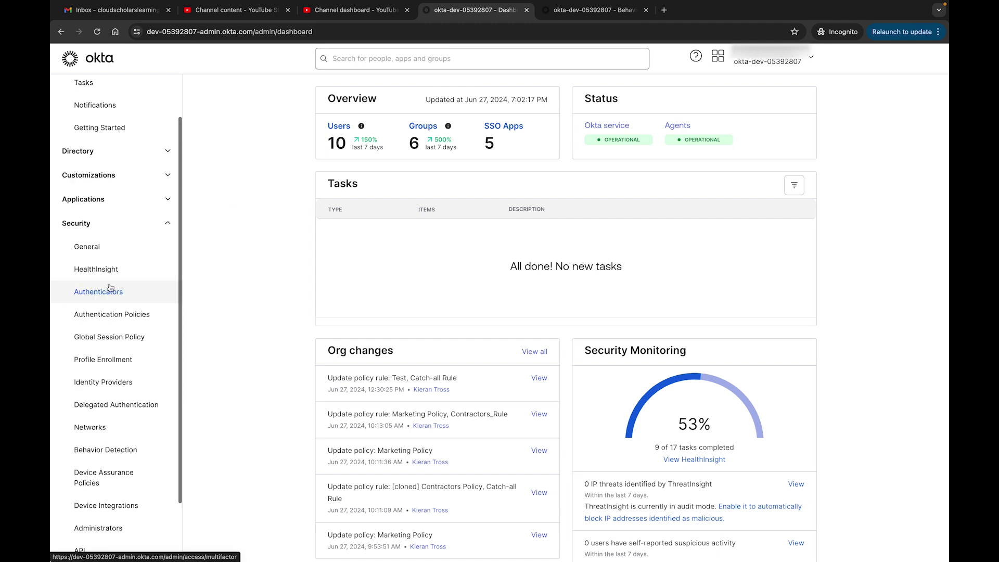
{"action": "scroll", "coordinate": [215, 311], "scroll_direction": "down", "scroll_amount": 1}
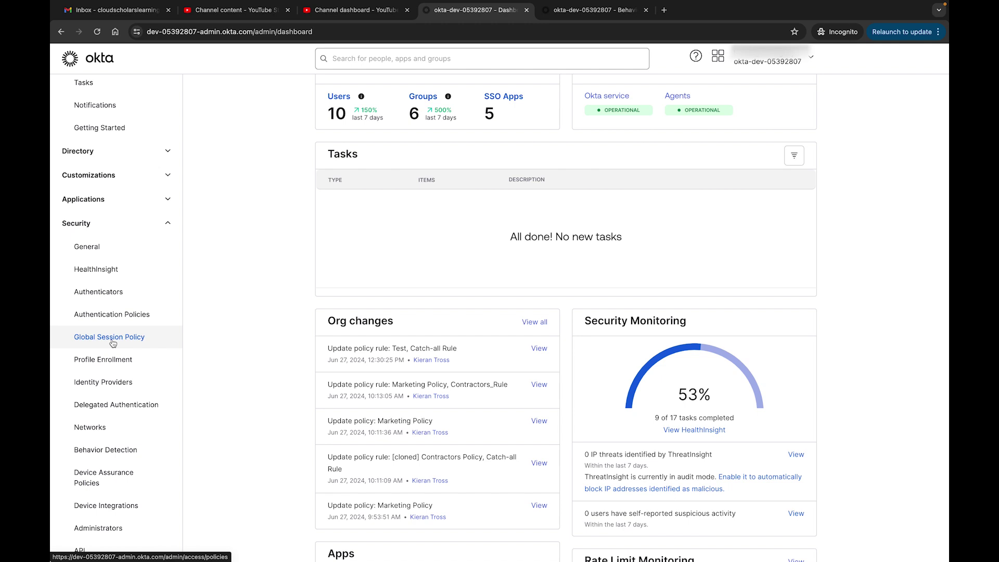
{"action": "scroll", "coordinate": [110, 341], "scroll_direction": "down", "scroll_amount": 2}
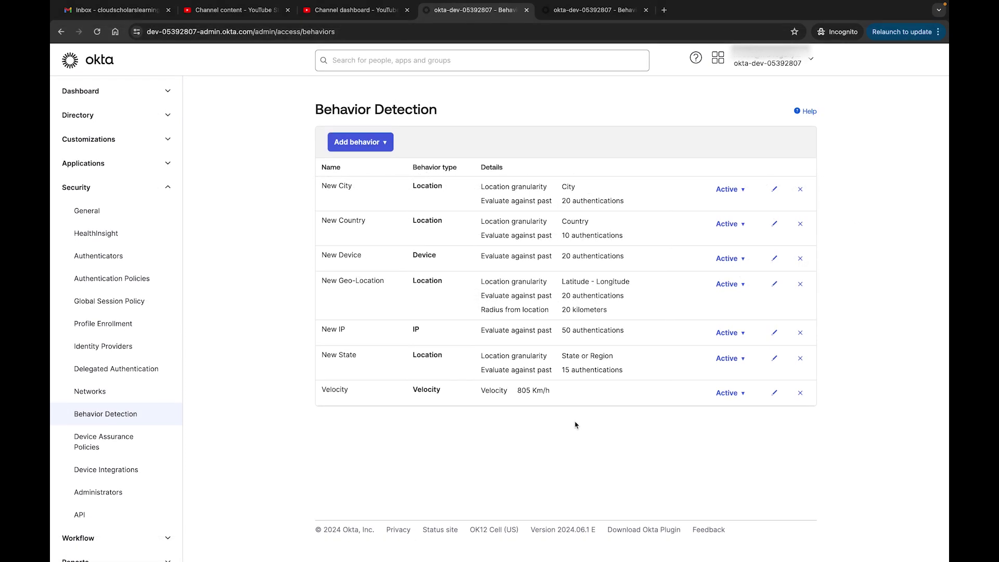
{"action": "scroll", "coordinate": [575, 425], "scroll_direction": "down", "scroll_amount": 1}
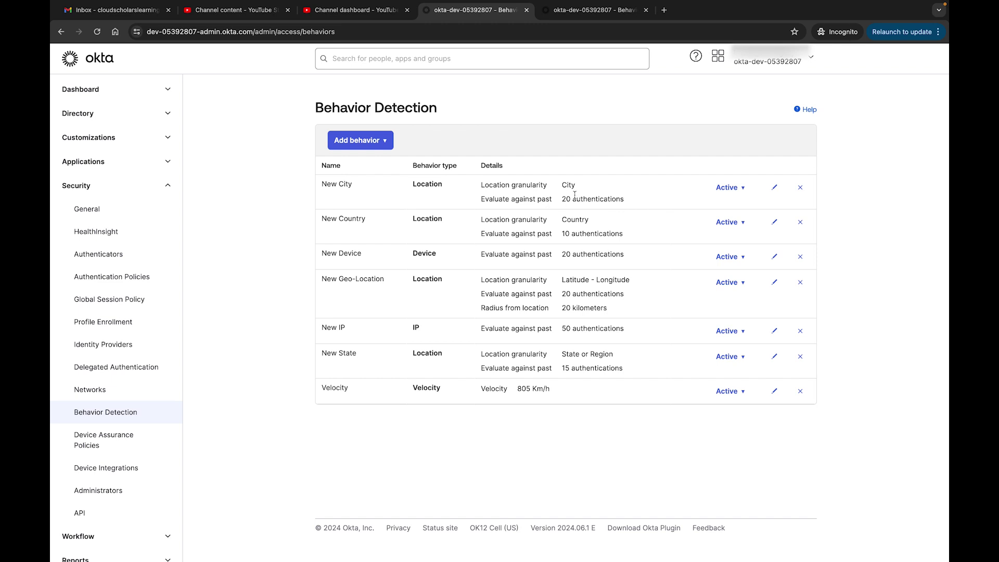
{"action": "left_click", "coordinate": [775, 188]}
{"action": "left_click", "coordinate": [491, 343]}
{"action": "left_click", "coordinate": [484, 341]}
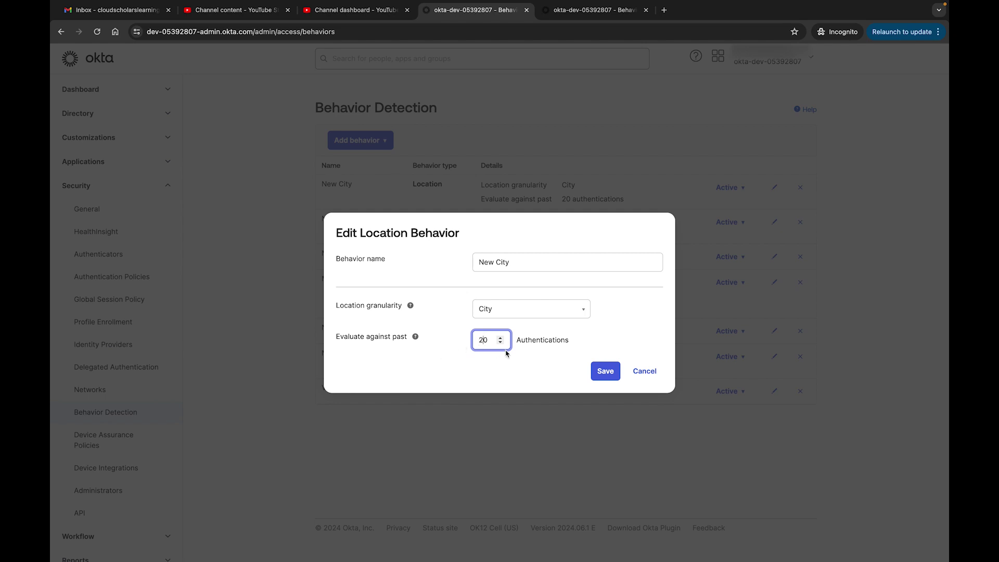
{"action": "left_click", "coordinate": [652, 369]}
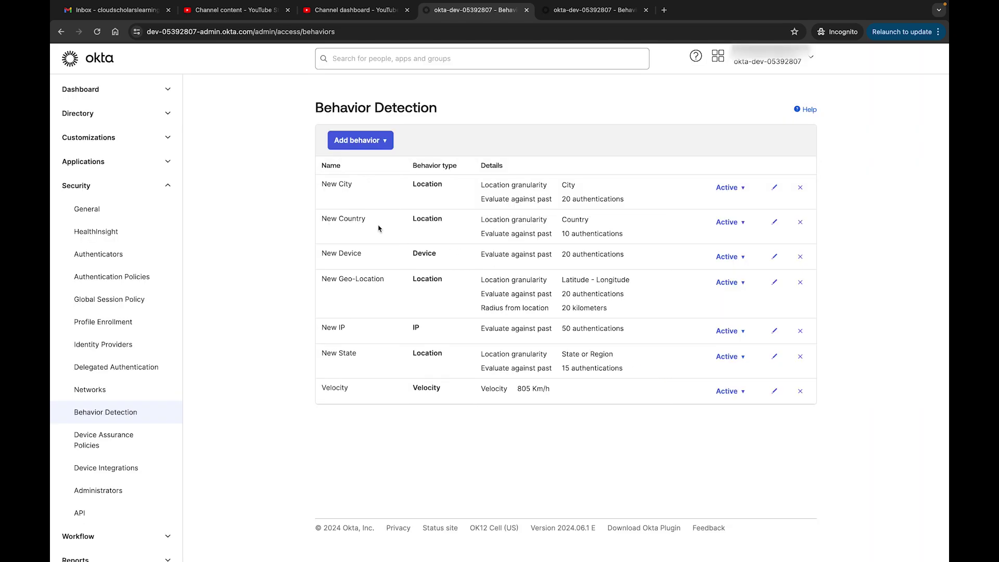
{"action": "left_click", "coordinate": [774, 224]}
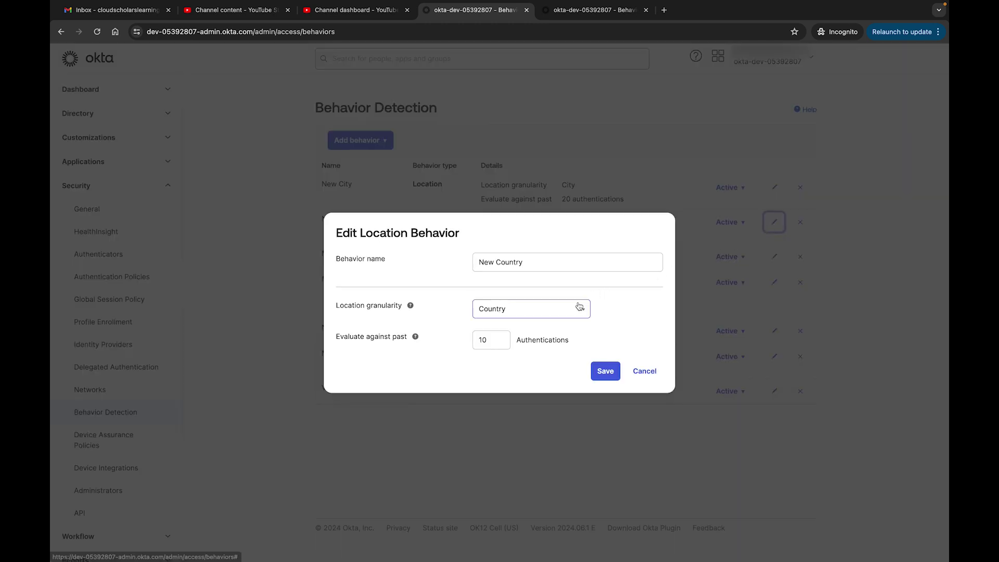
{"action": "left_click", "coordinate": [578, 310]}
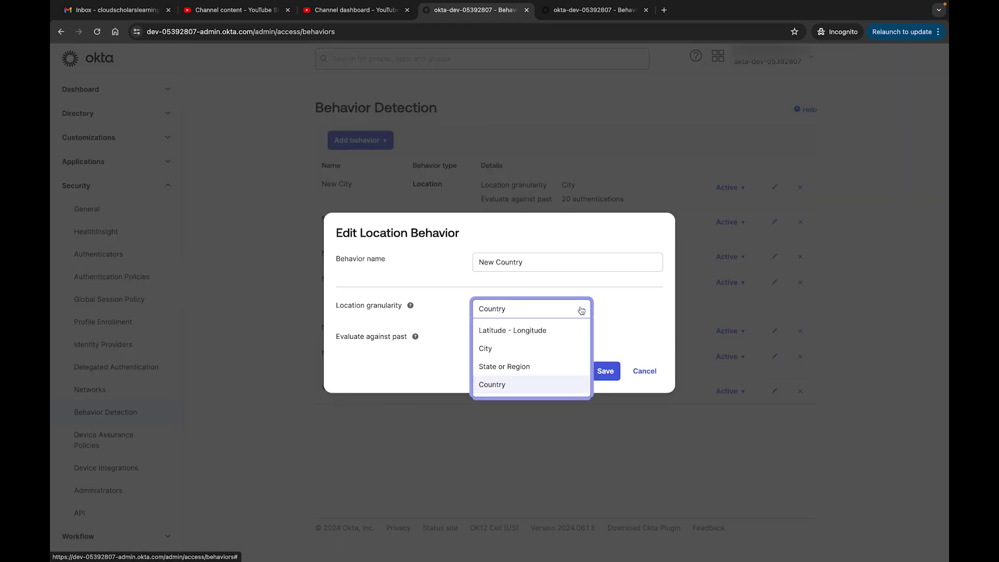
{"action": "left_click", "coordinate": [636, 334]}
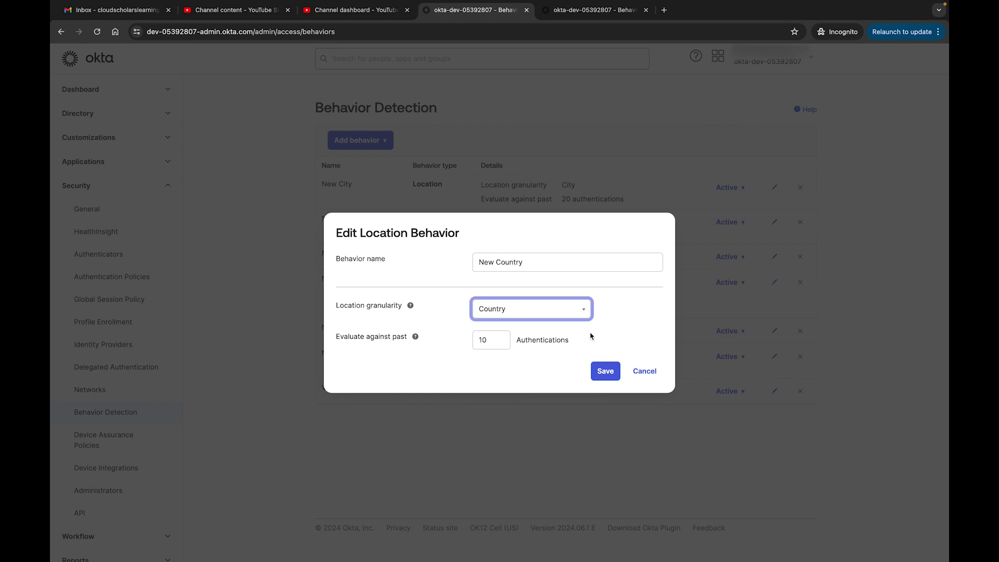
{"action": "left_click", "coordinate": [648, 372]}
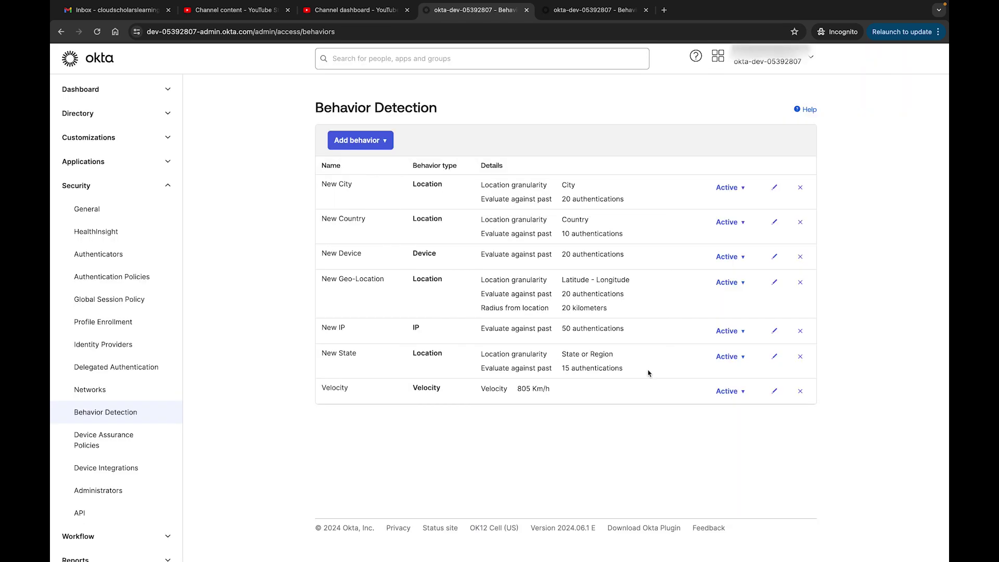
- Start adding an IP behavior, then cancel it without saving
{"action": "left_click", "coordinate": [369, 145]}
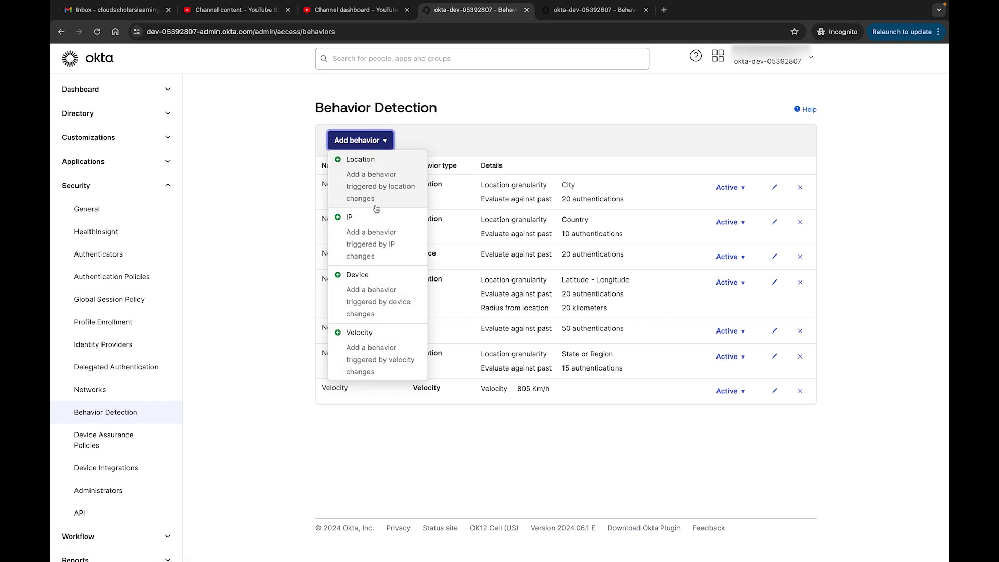
{"action": "left_click", "coordinate": [375, 237]}
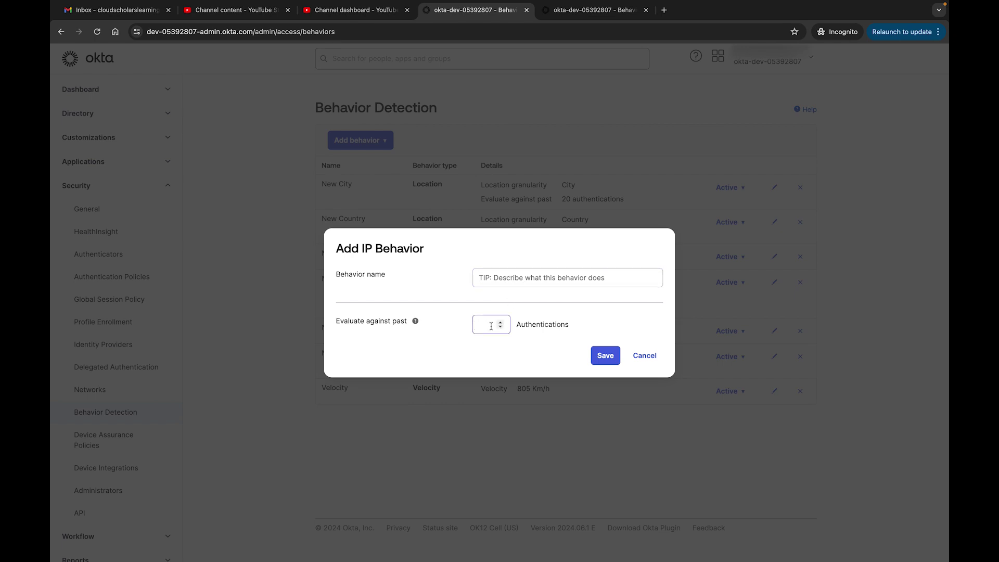
{"action": "left_click", "coordinate": [647, 359]}
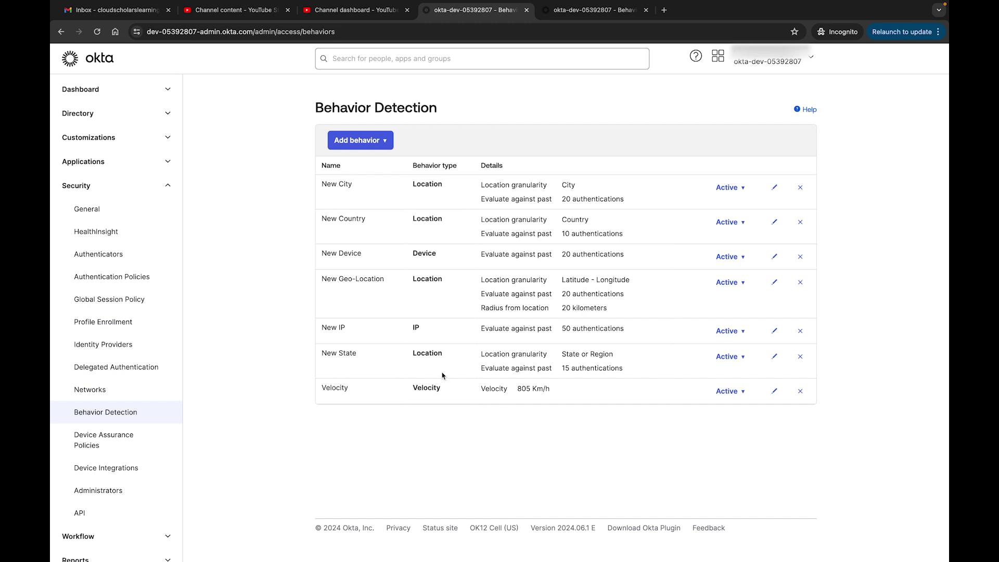
- Start and cancel a Device behavior, then go to Security > Networks
{"action": "left_click", "coordinate": [383, 142]}
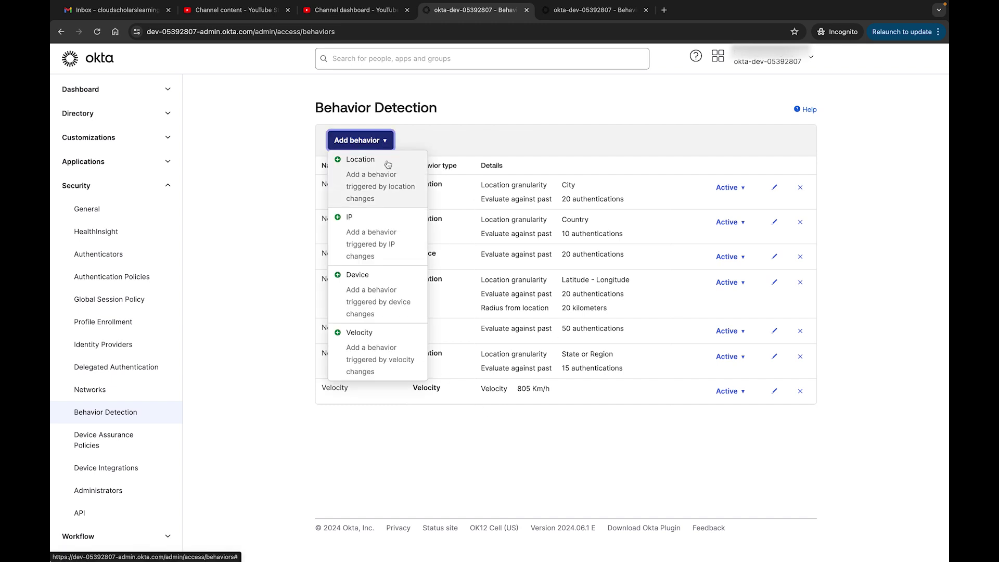
{"action": "left_click", "coordinate": [386, 288]}
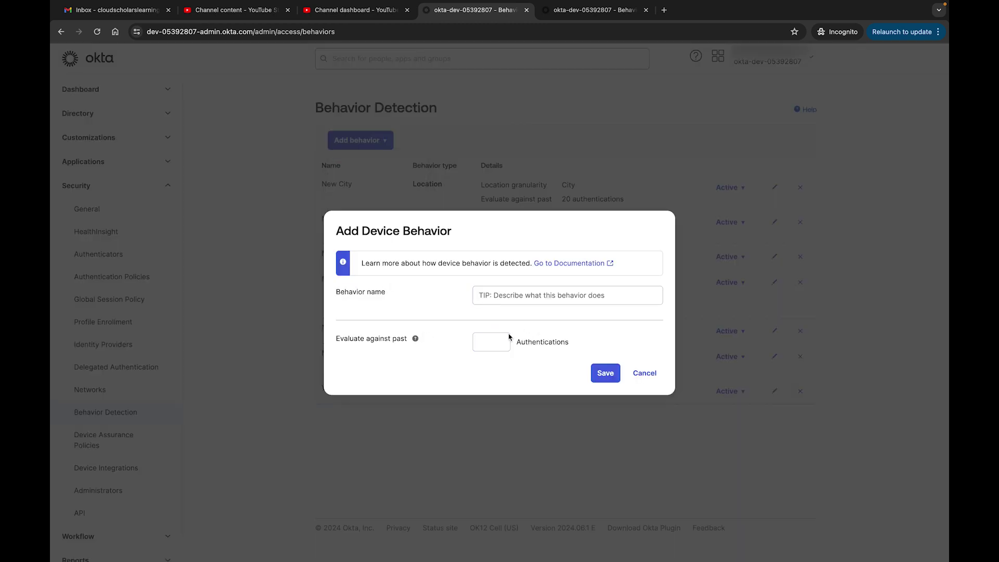
{"action": "left_click", "coordinate": [645, 373]}
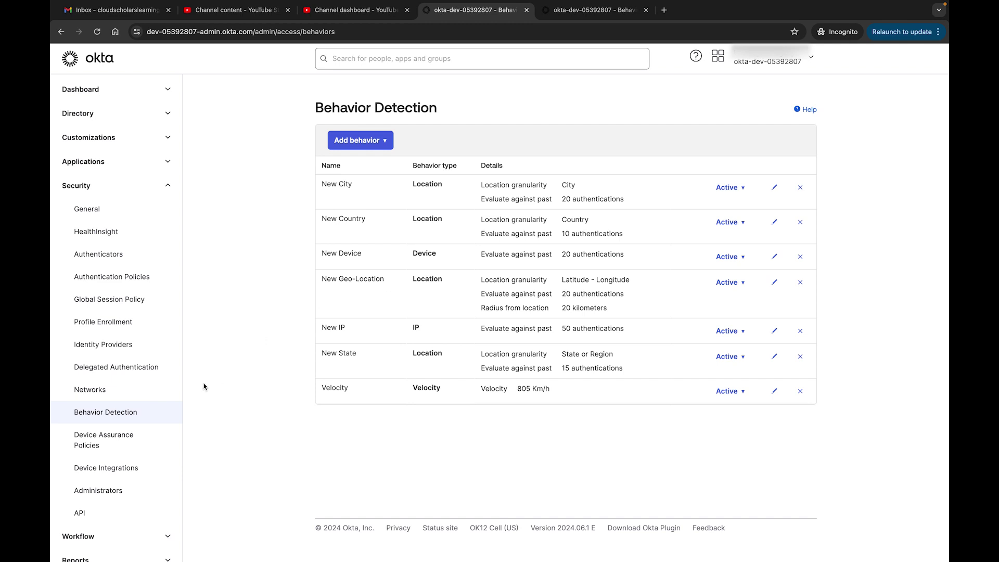
{"action": "left_click", "coordinate": [100, 390]}
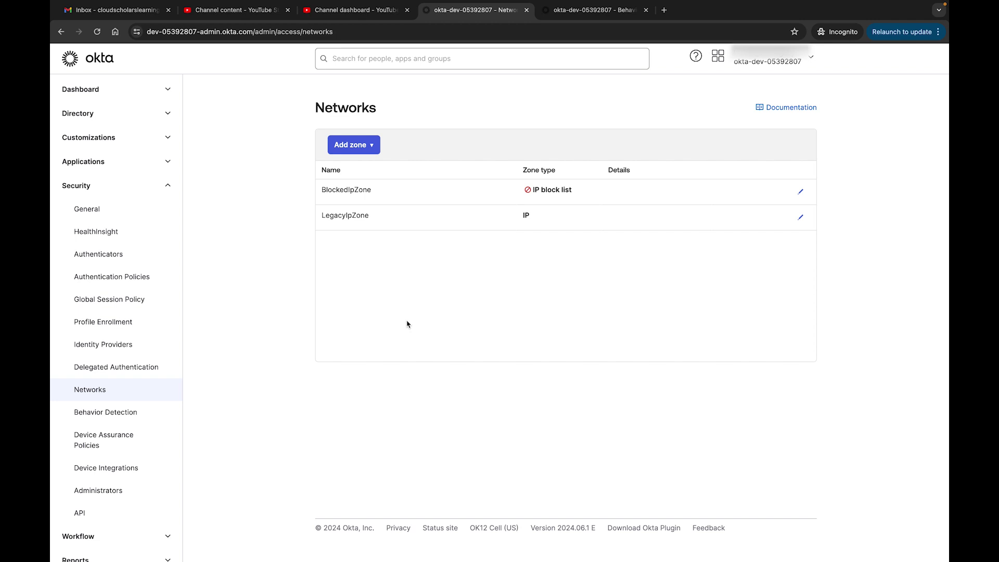
{"action": "left_click", "coordinate": [370, 147]}
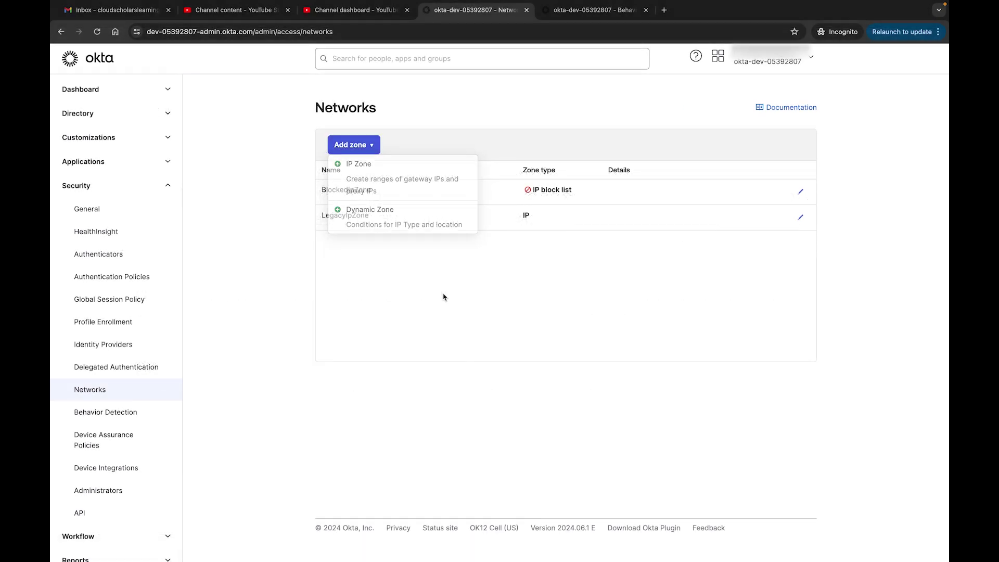
- Create a new IP zone named 'Corporate Office'
{"action": "left_click", "coordinate": [444, 297]}
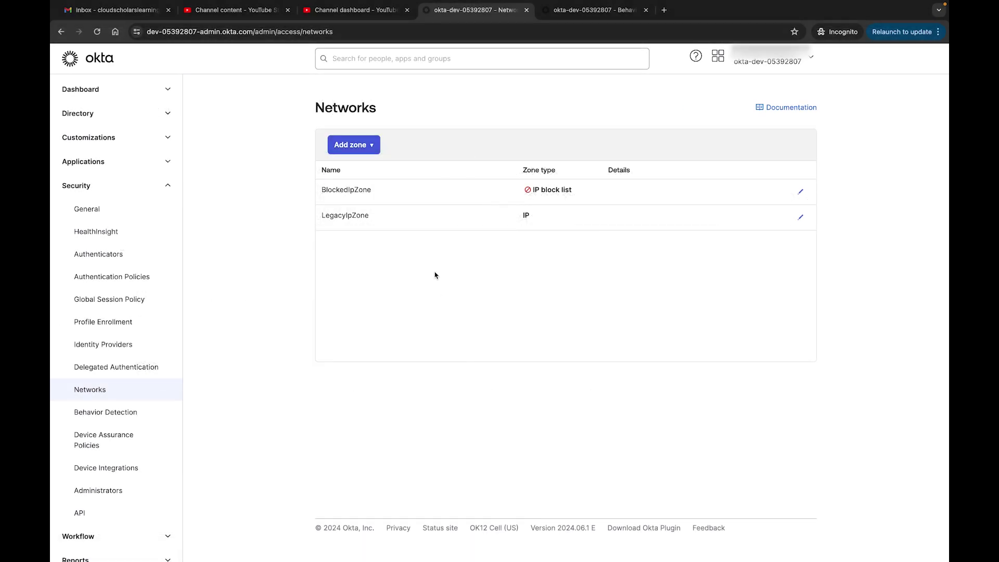
{"action": "left_click", "coordinate": [371, 148]}
{"action": "left_click", "coordinate": [381, 180]}
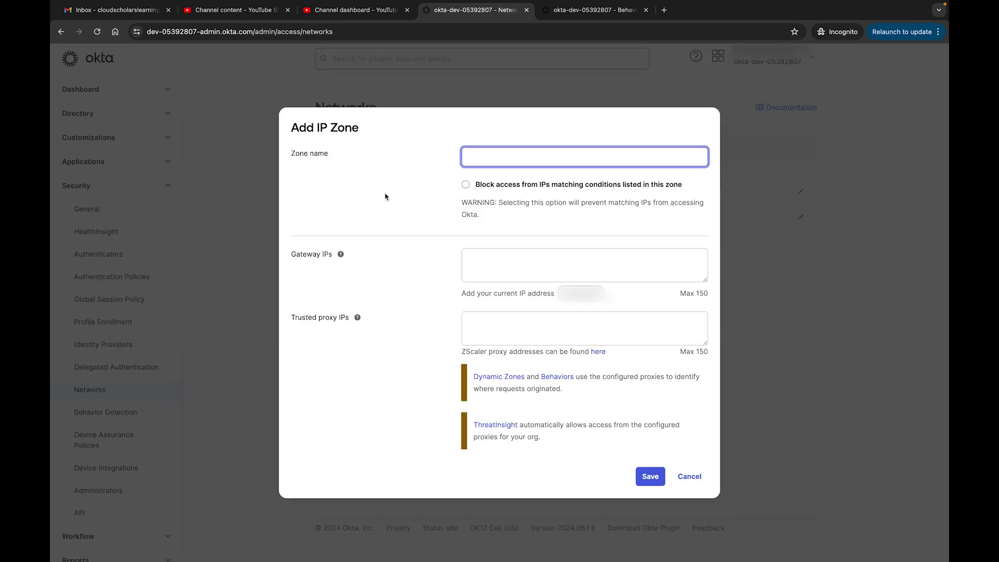
{"action": "type", "text": "Corporate Office"}
- Enter 192.168.1.0/24 as the zone's gateway IP range
{"action": "left_click", "coordinate": [518, 262]}
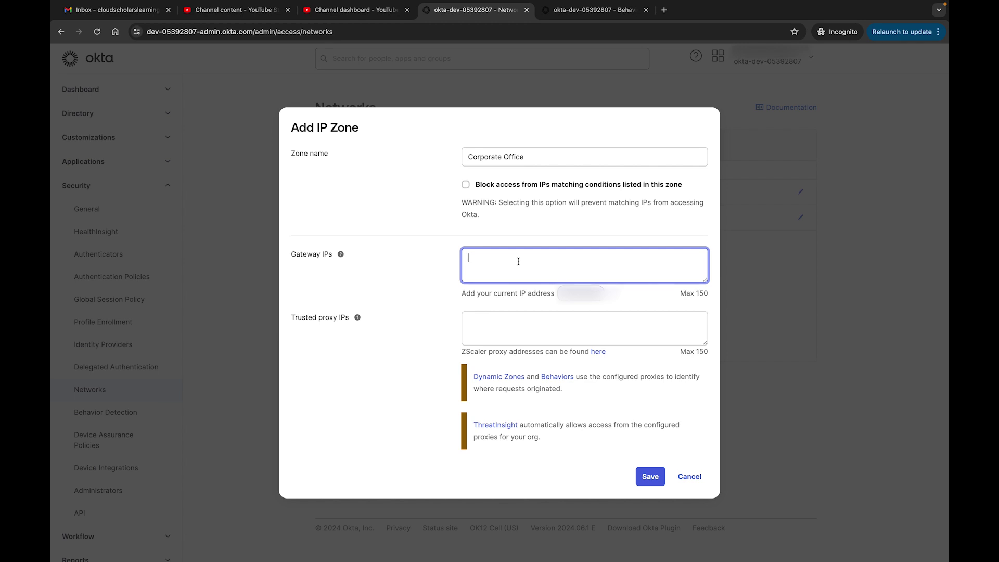
{"action": "type", "text": "192.168.0"}
{"action": "key", "text": "BackSpace"}
{"action": "type", "text": "1.0/24"}
{"action": "key", "text": "BackSpace"}
{"action": "key", "text": "Delete"}
{"action": "key", "text": "Delete"}
{"action": "type", "text": "72"}
{"action": "key", "text": "BackSpace"}
{"action": "key", "text": "BackSpace"}
{"action": "key", "text": "BackSpace"}
{"action": "key", "text": "BackSpace"}
{"action": "type", "text": "120"}
{"action": "key", "text": "super+z"}
{"action": "key", "text": "super+z"}
- Save the Corporate Office IP zone with gateway range 192.168.1.0/24
{"action": "left_click", "coordinate": [557, 262]}
{"action": "mouse_move", "coordinate": [357, 319]}
{"action": "left_click", "coordinate": [649, 477]}
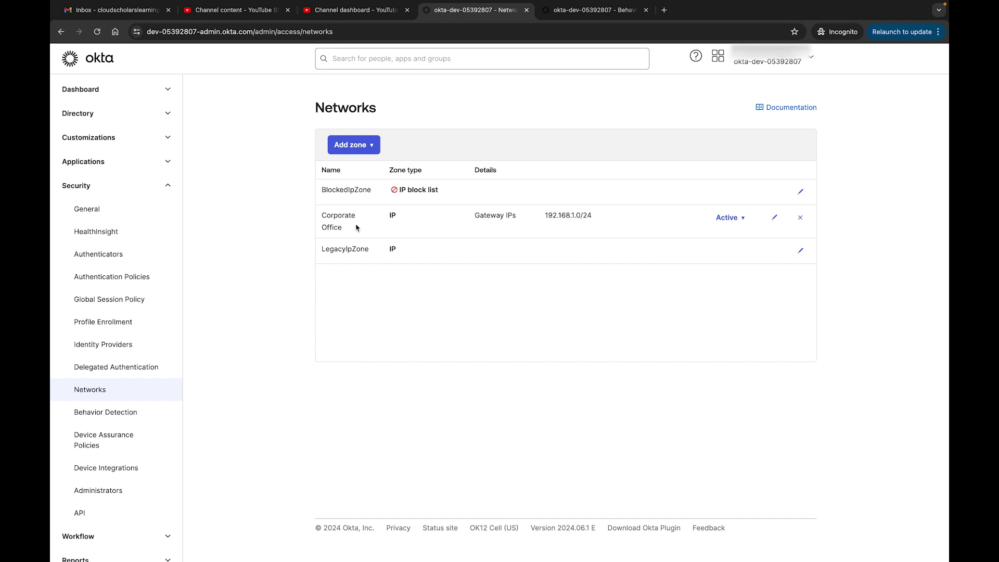
- Add a new Dynamic Zone named 'Blocked Countries'
{"action": "left_click", "coordinate": [367, 145]}
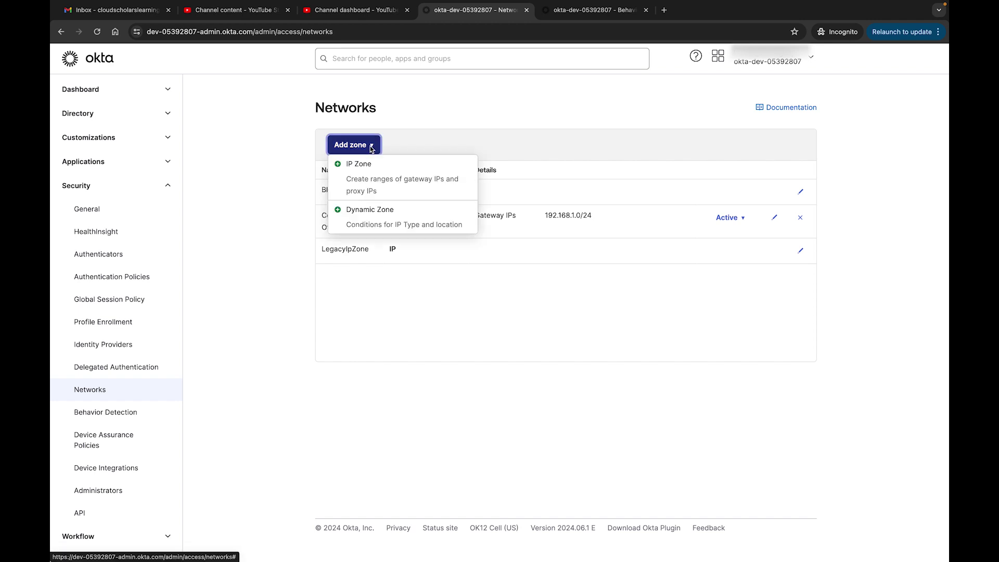
{"action": "left_click", "coordinate": [380, 216]}
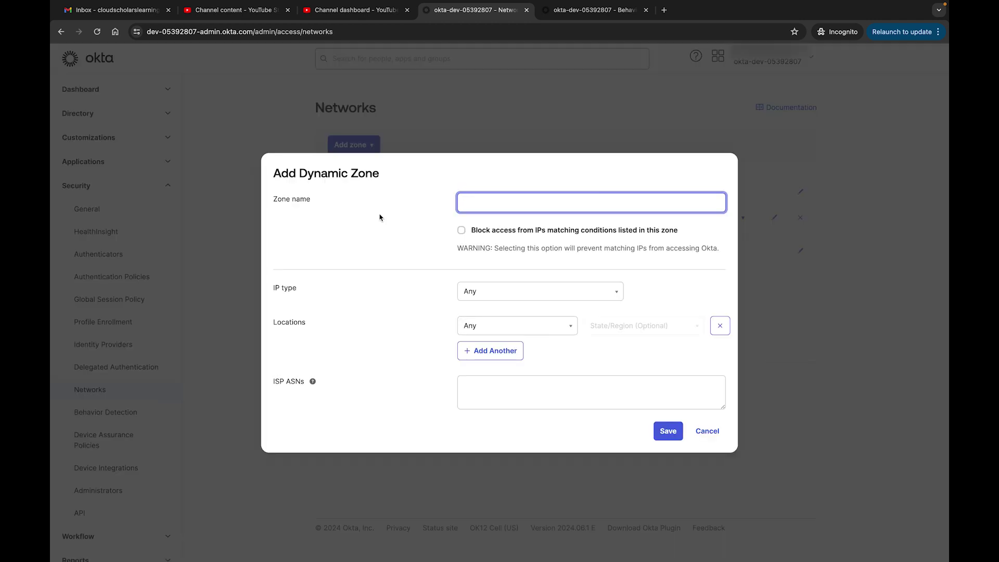
{"action": "type", "text": "Blocked Countries"}
- Enable blocking, keep IP type Any, and set Afghanistan as the first location
{"action": "left_click", "coordinate": [461, 231]}
{"action": "left_click", "coordinate": [545, 294]}
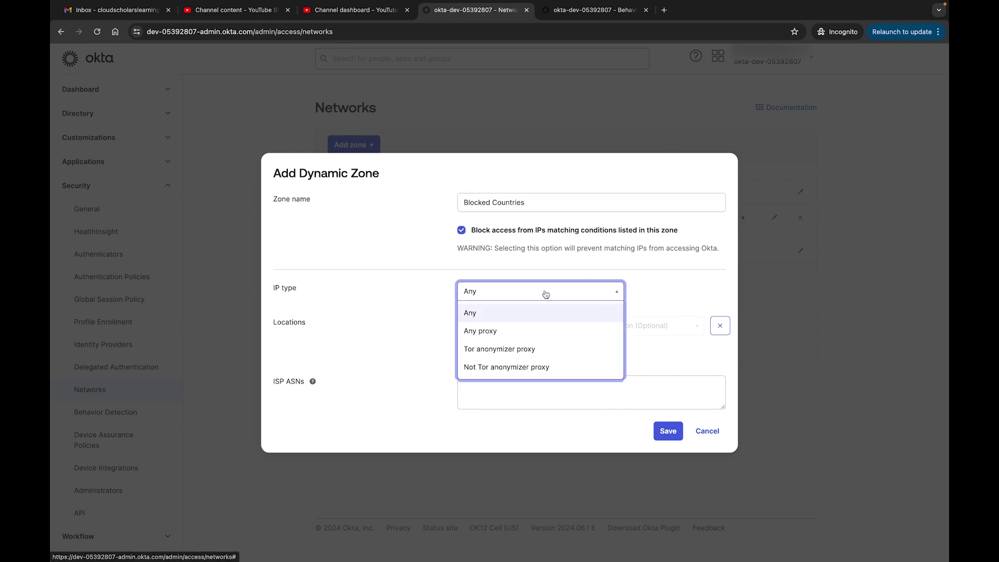
{"action": "left_click", "coordinate": [502, 314]}
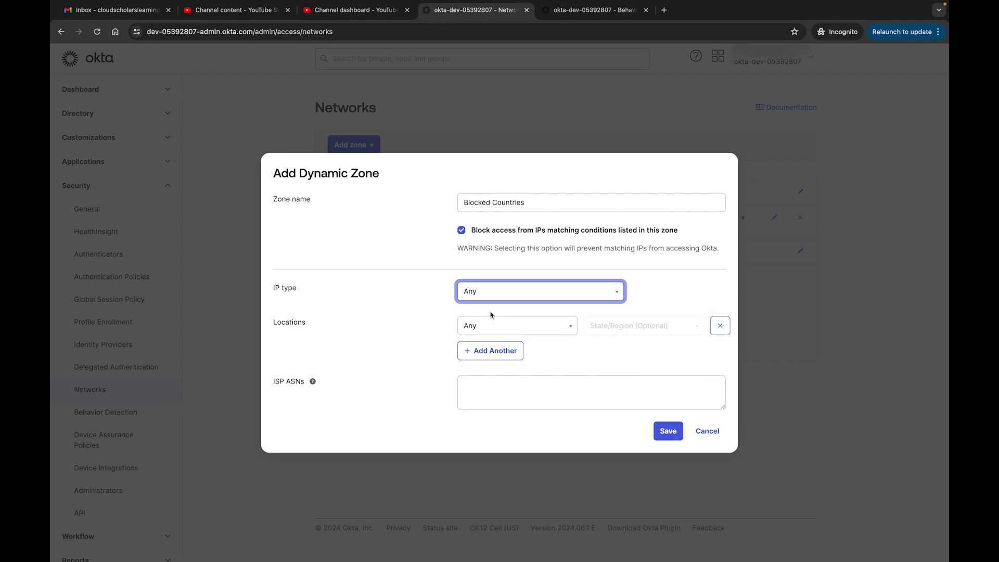
{"action": "left_click", "coordinate": [494, 329]}
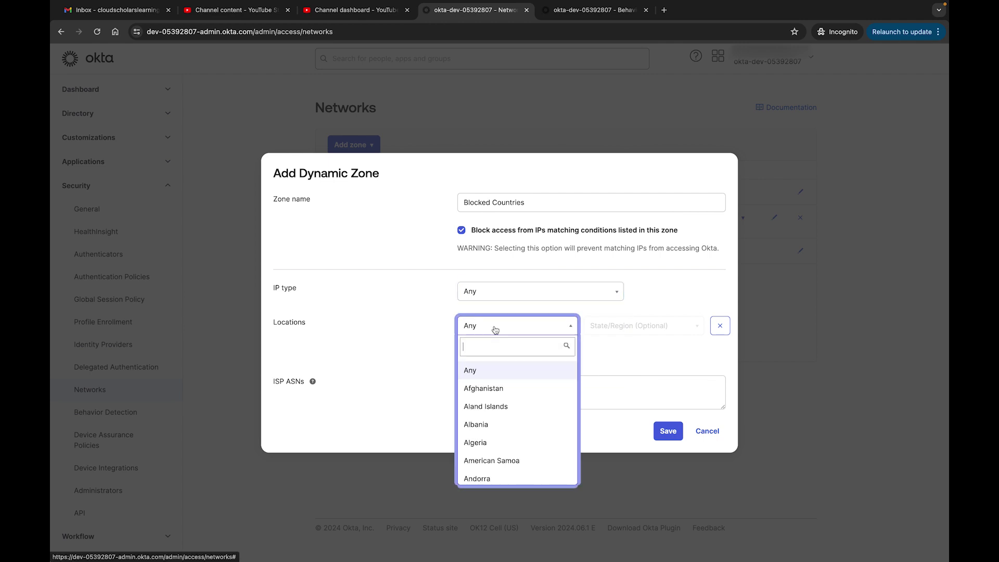
{"action": "left_click", "coordinate": [484, 388]}
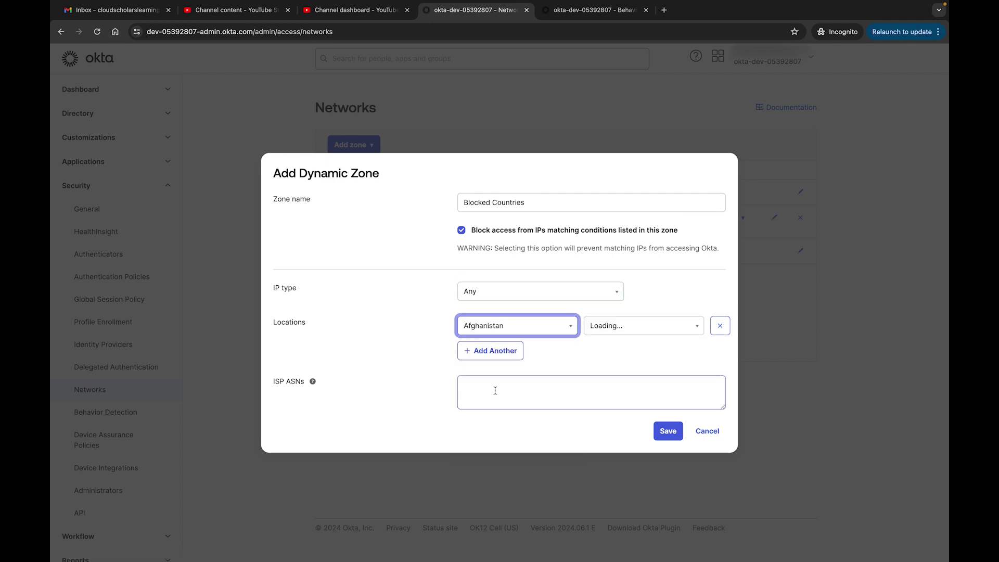
- Add China and Europe as the second and third blocked locations
{"action": "left_click", "coordinate": [495, 351]}
{"action": "left_click", "coordinate": [499, 363]}
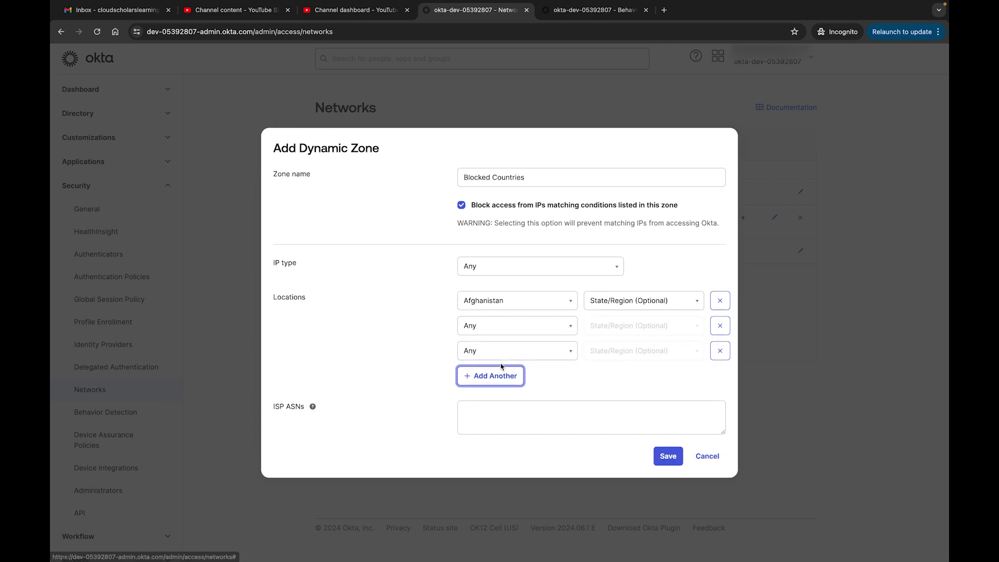
{"action": "left_click", "coordinate": [545, 332]}
{"action": "type", "text": "rus"}
{"action": "key", "text": "BackSpace"}
{"action": "key", "text": "BackSpace"}
{"action": "key", "text": "BackSpace"}
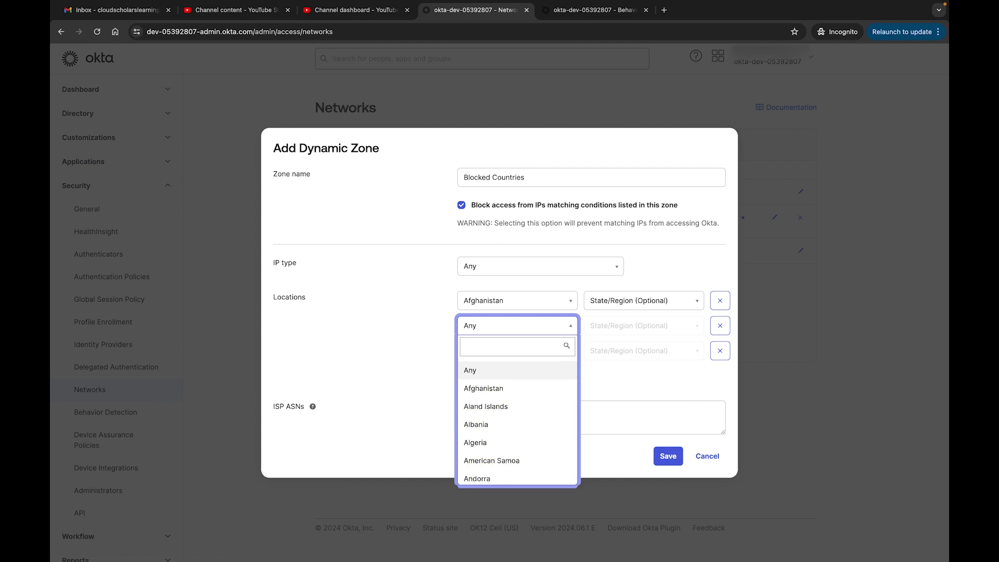
{"action": "scroll", "coordinate": [510, 437], "scroll_direction": "down", "scroll_amount": 3}
{"action": "type", "text": "china"}
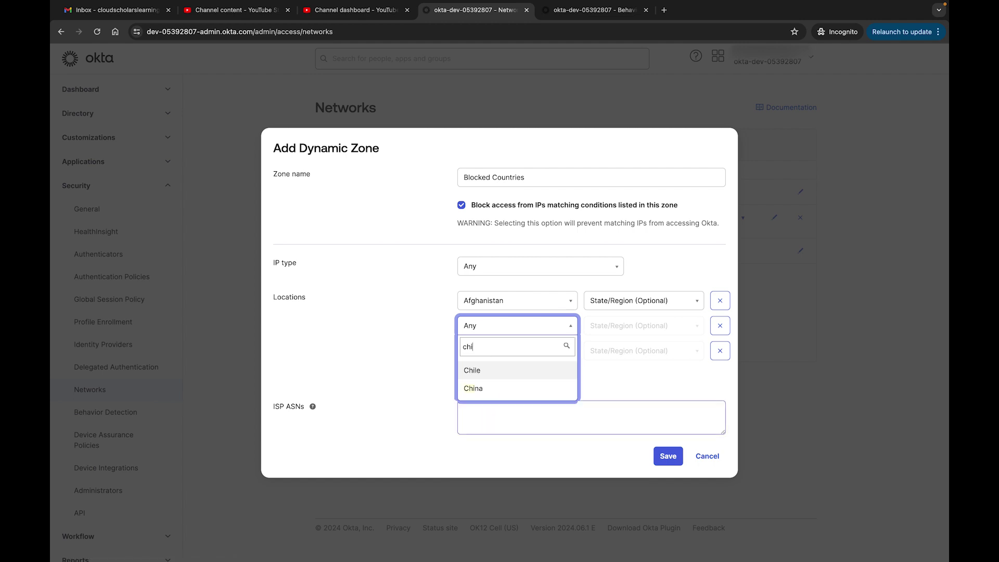
{"action": "left_click", "coordinate": [494, 370]}
{"action": "left_click", "coordinate": [498, 356]}
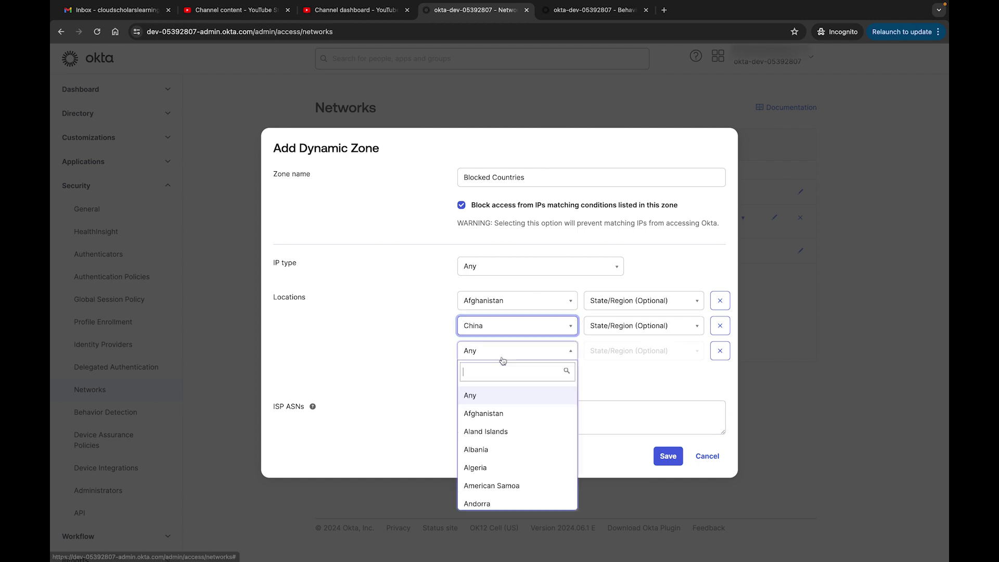
{"action": "scroll", "coordinate": [519, 417], "scroll_direction": "down", "scroll_amount": 15}
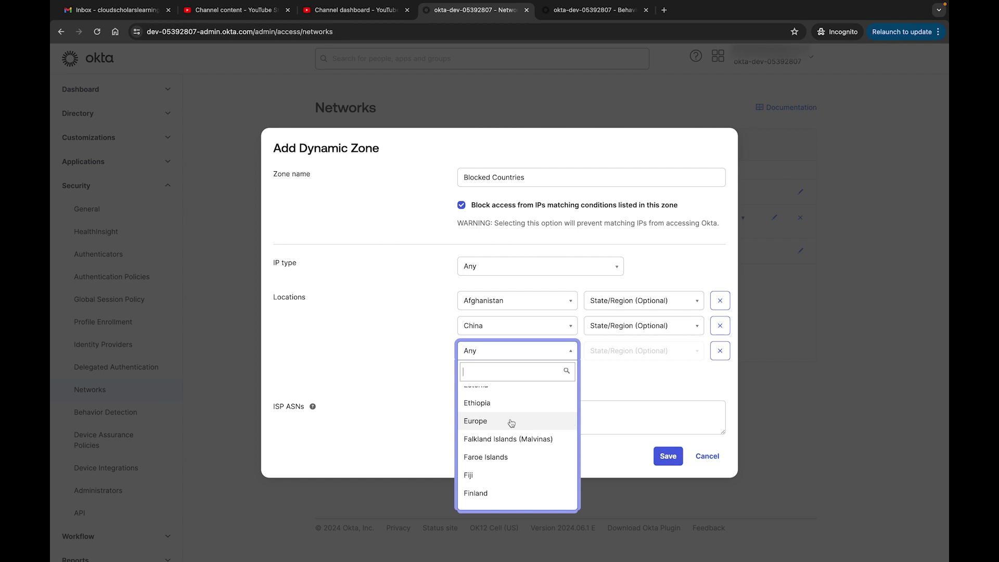
{"action": "left_click", "coordinate": [510, 427]}
- Add Mauritius as the fourth blocked location
{"action": "left_click", "coordinate": [512, 379]}
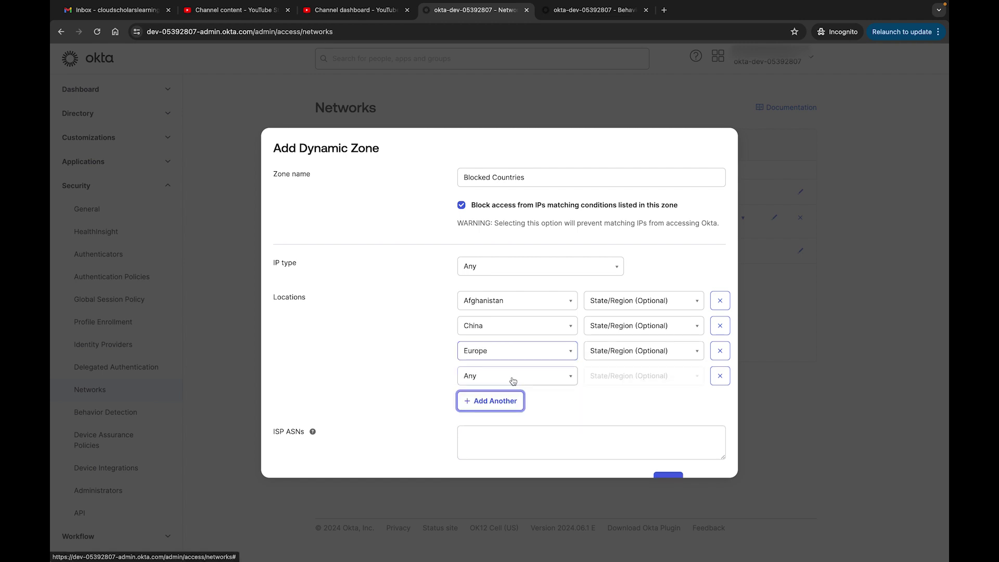
{"action": "left_click", "coordinate": [523, 362]}
{"action": "scroll", "coordinate": [523, 443], "scroll_direction": "down", "scroll_amount": 20}
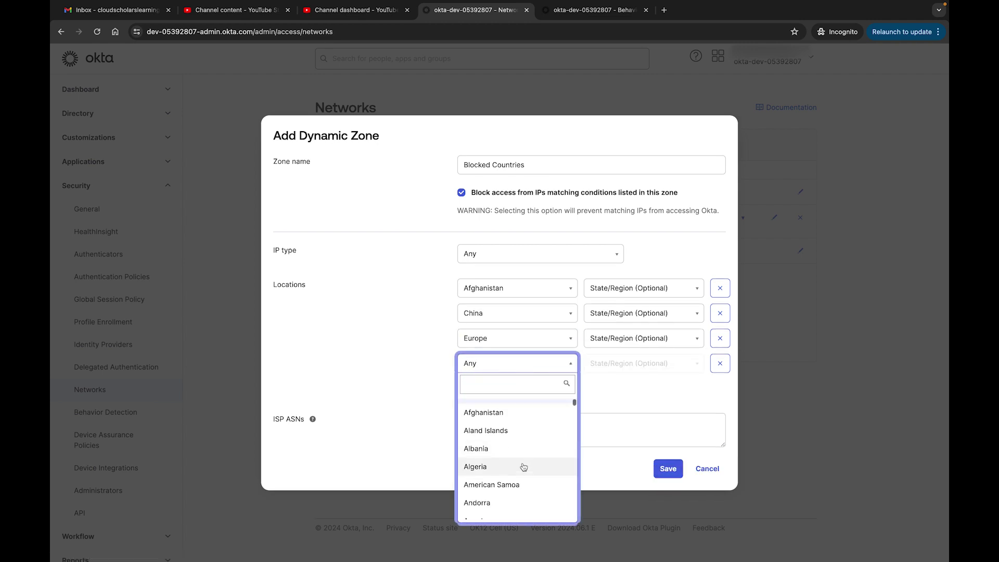
{"action": "scroll", "coordinate": [524, 466], "scroll_direction": "down", "scroll_amount": 20}
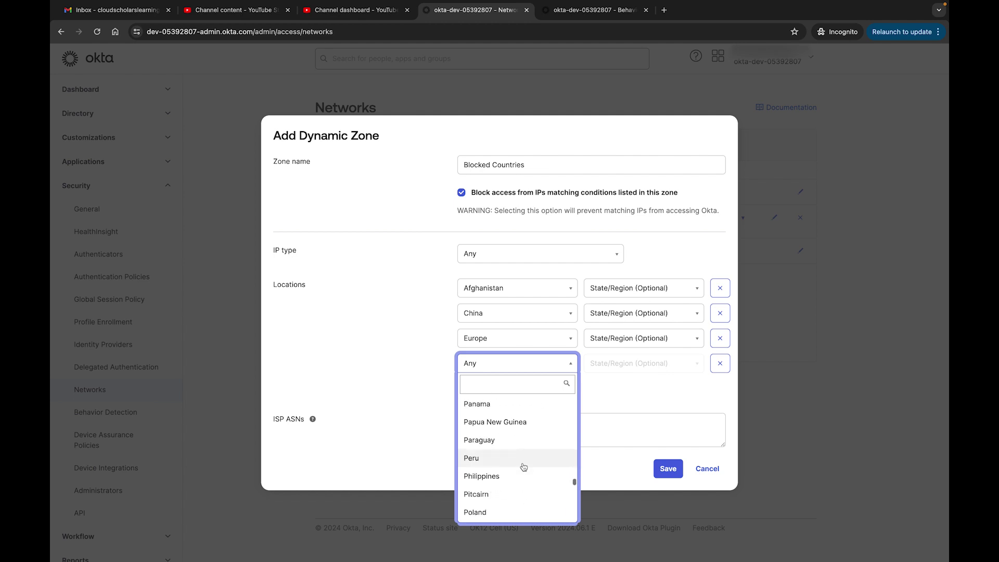
{"action": "scroll", "coordinate": [523, 466], "scroll_direction": "up", "scroll_amount": 5}
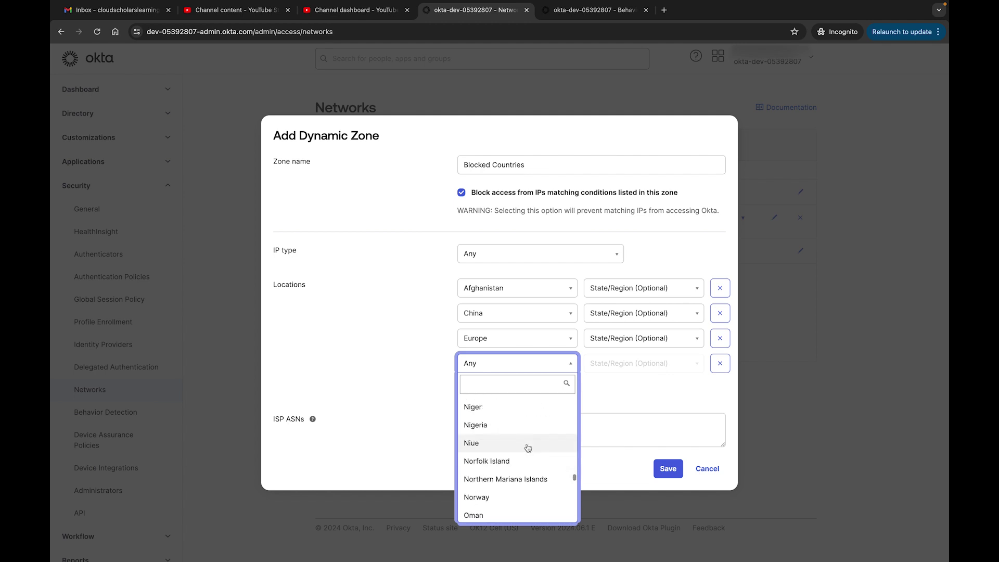
{"action": "scroll", "coordinate": [527, 448], "scroll_direction": "up", "scroll_amount": 1}
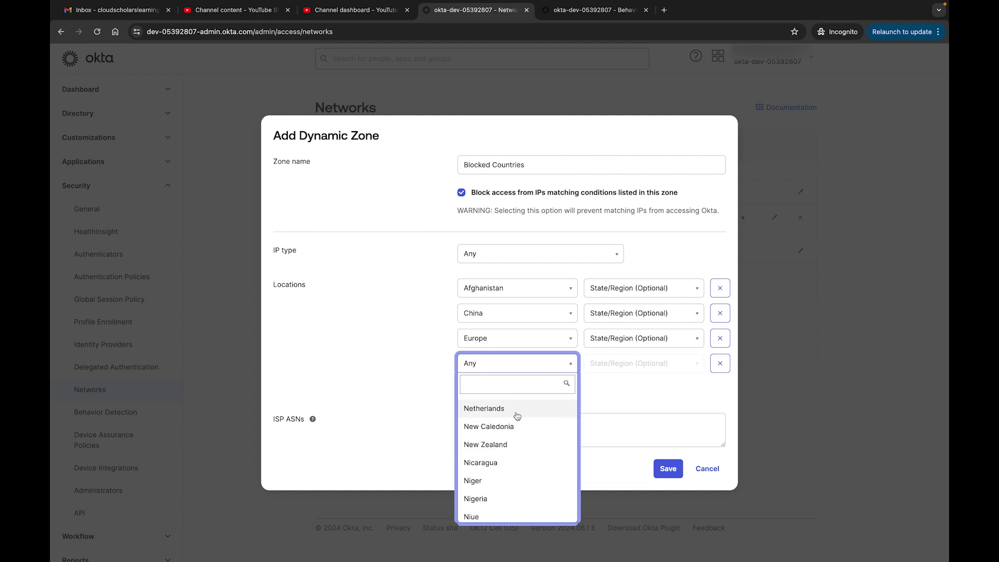
{"action": "scroll", "coordinate": [516, 424], "scroll_direction": "up", "scroll_amount": 2}
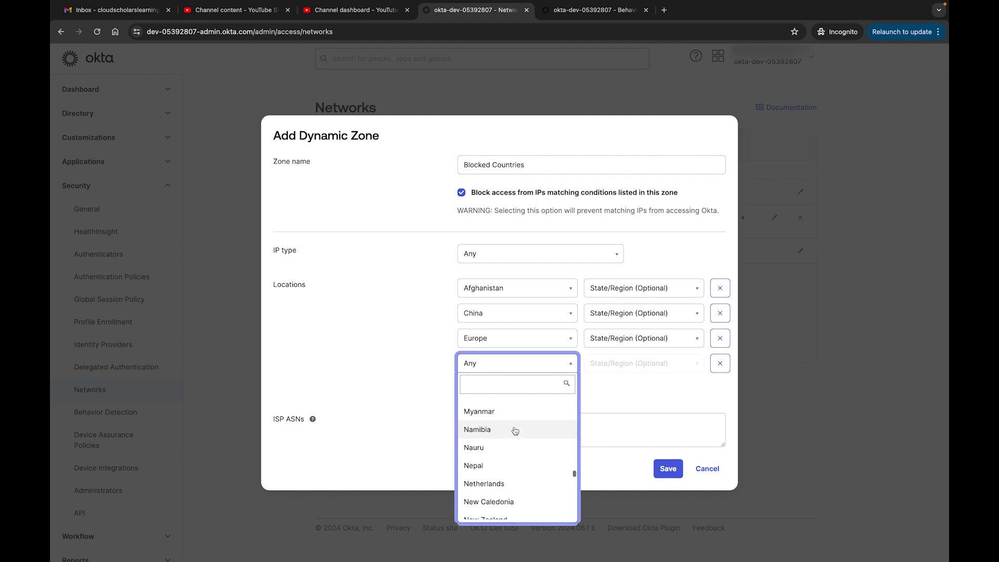
{"action": "scroll", "coordinate": [516, 423], "scroll_direction": "up", "scroll_amount": 3}
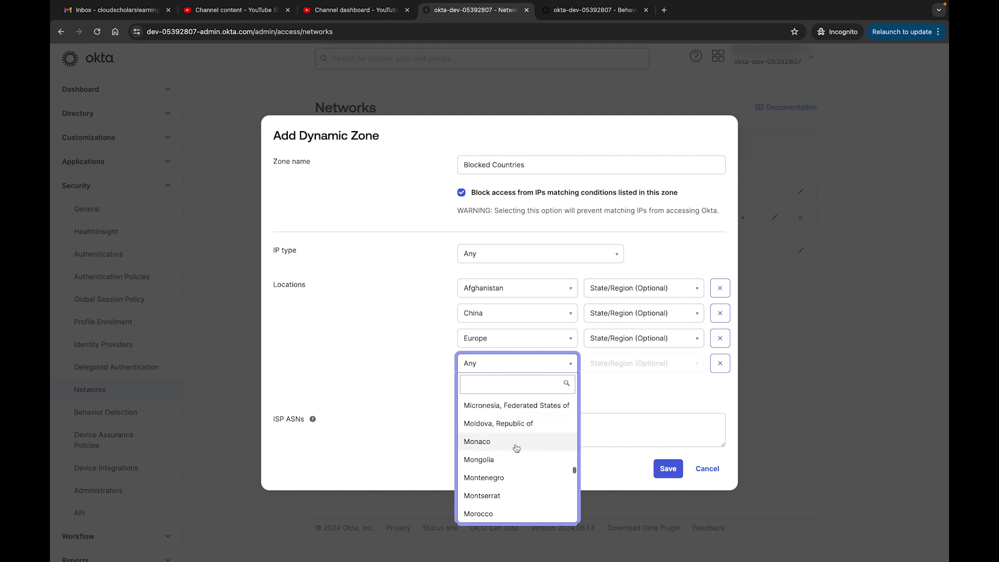
{"action": "scroll", "coordinate": [515, 448], "scroll_direction": "up", "scroll_amount": 3}
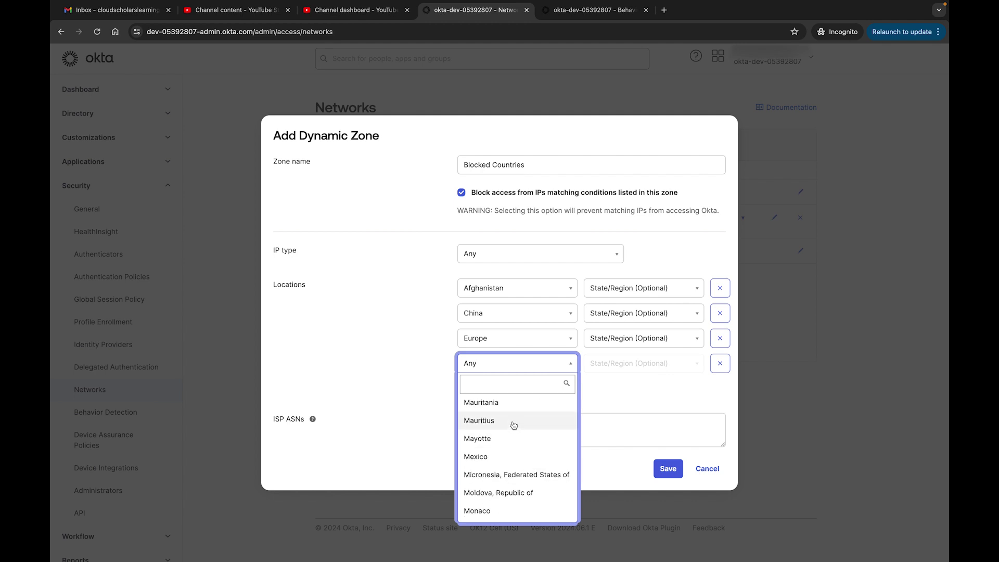
{"action": "left_click", "coordinate": [510, 424]}
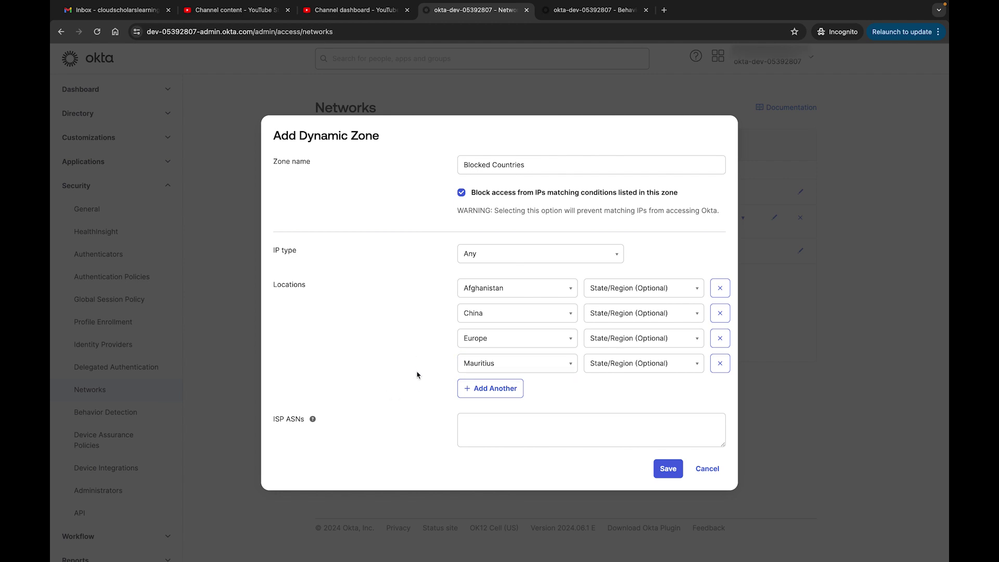
{"action": "mouse_move", "coordinate": [314, 422]}
- Save the Blocked Countries dynamic zone
{"action": "left_click", "coordinate": [668, 469]}
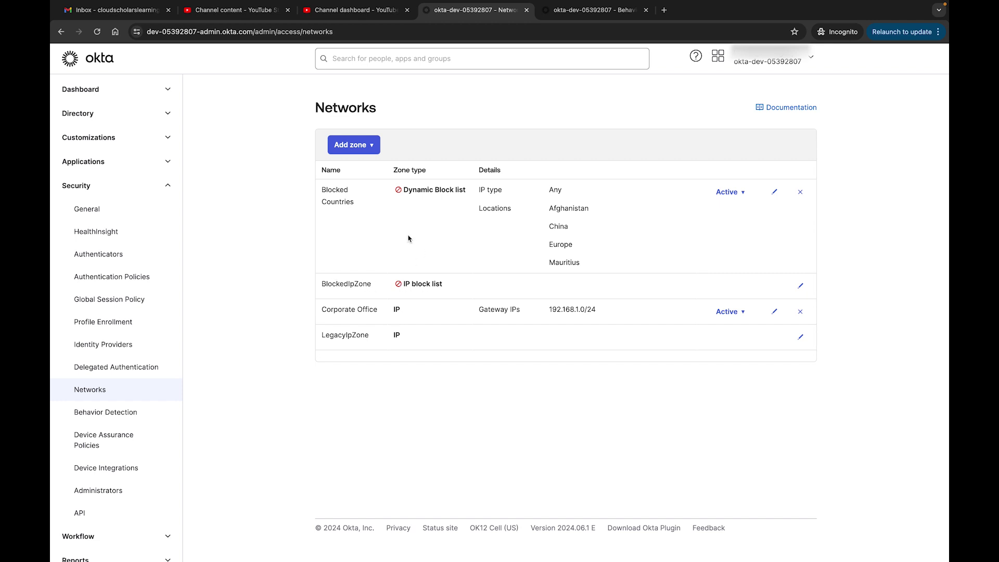
- Go to Security > Global Session Policy and view the Default Policy and its Default Rule
{"action": "left_click", "coordinate": [130, 307]}
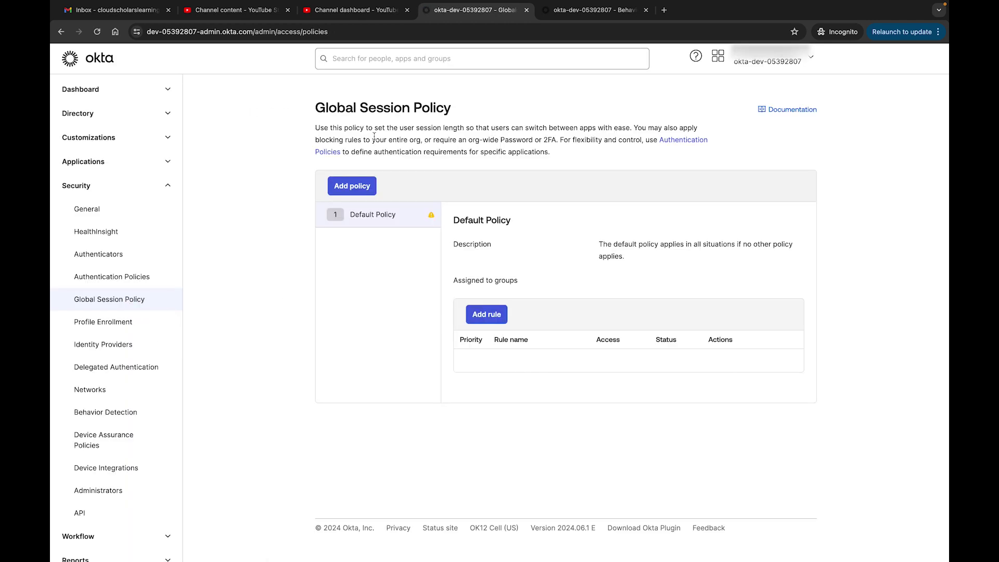
{"action": "scroll", "coordinate": [423, 139], "scroll_direction": "up", "scroll_amount": 5}
{"action": "scroll", "coordinate": [453, 138], "scroll_direction": "right", "scroll_amount": 2}
{"action": "scroll", "coordinate": [542, 136], "scroll_direction": "right", "scroll_amount": 2}
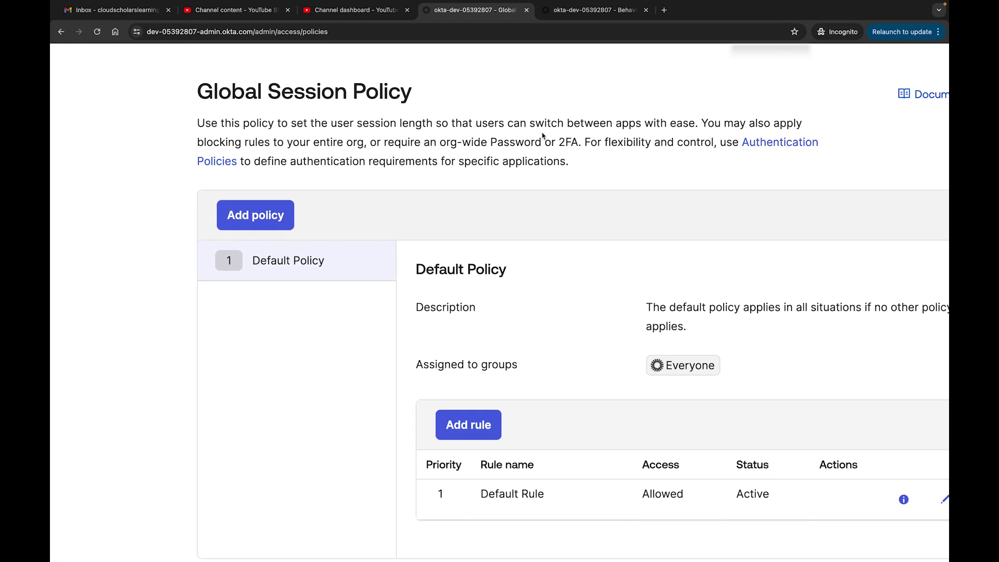
{"action": "scroll", "coordinate": [542, 136], "scroll_direction": "right", "scroll_amount": 1}
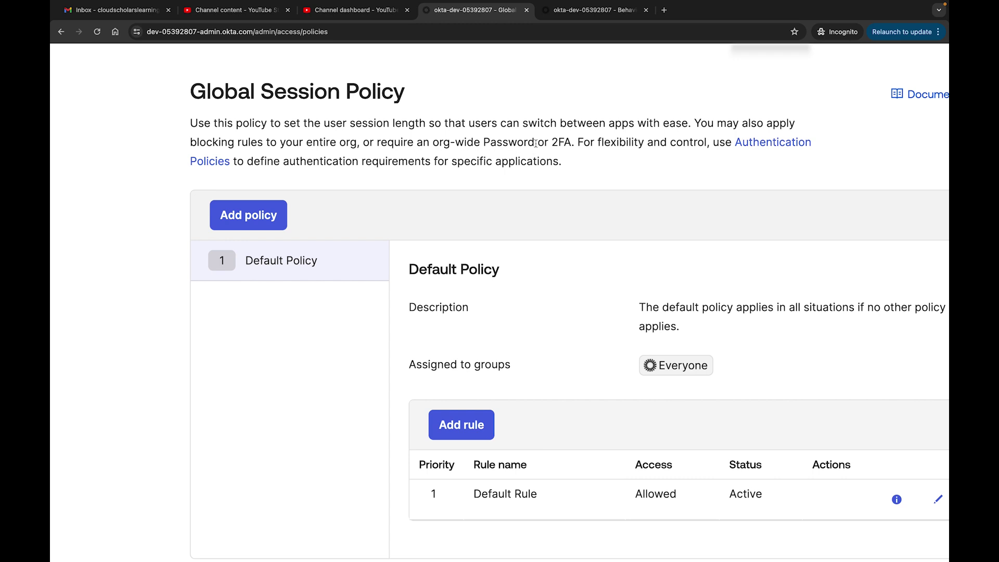
{"action": "scroll", "coordinate": [536, 143], "scroll_direction": "down", "scroll_amount": 5}
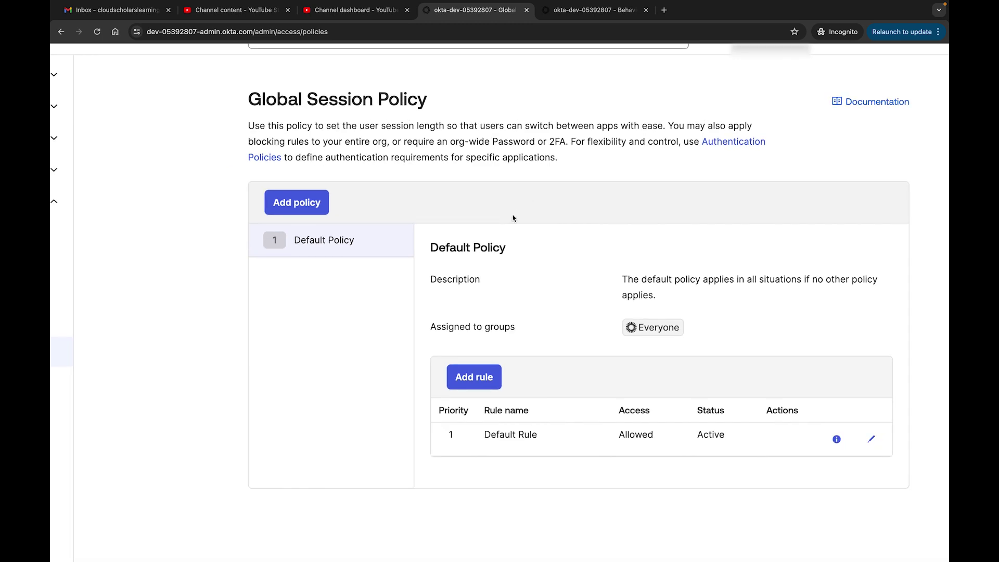
{"action": "scroll", "coordinate": [515, 218], "scroll_direction": "down", "scroll_amount": 5}
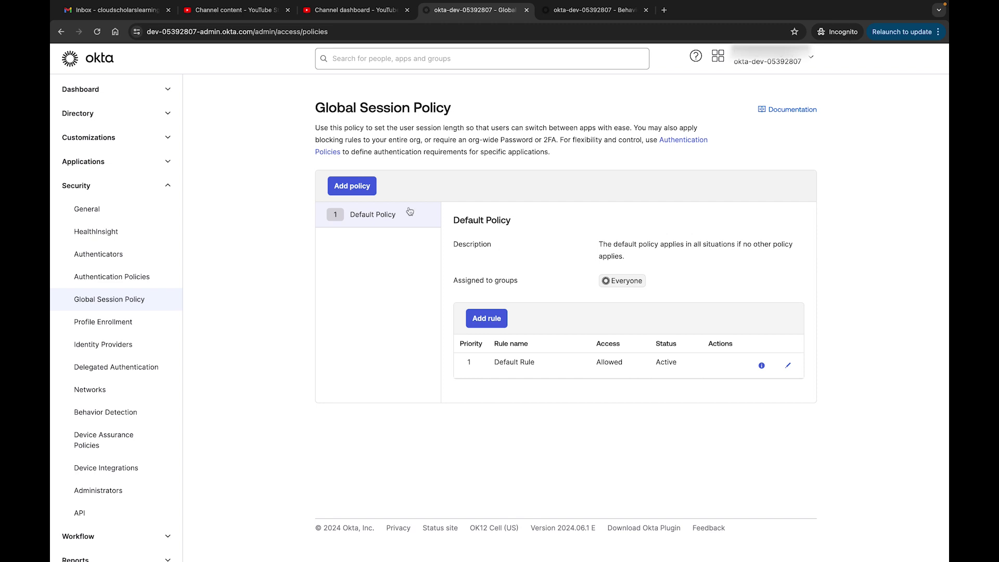
- Start a policy named 'On-Prem Medical Staff', using the same text as its description
{"action": "left_click", "coordinate": [357, 188]}
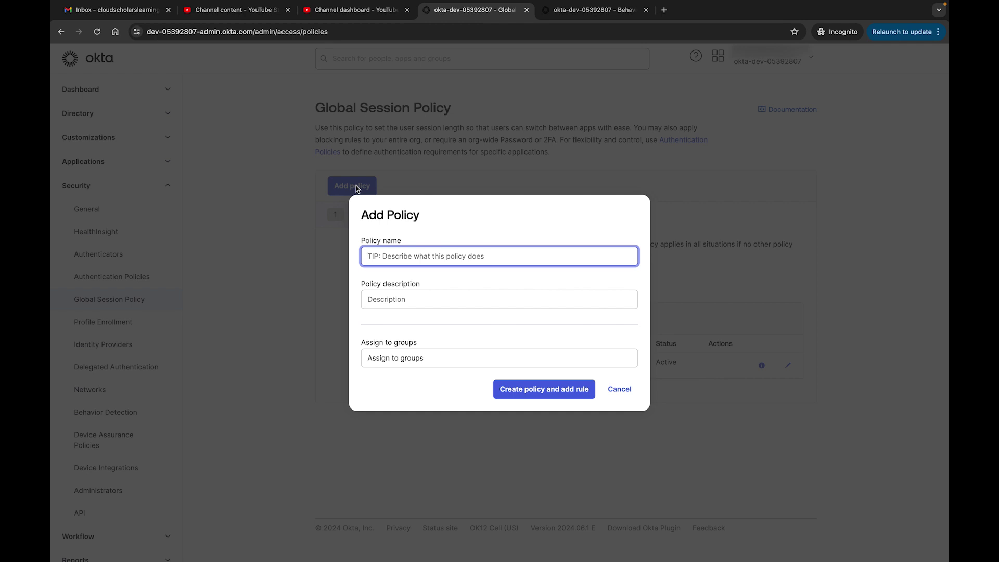
{"action": "type", "text": "On-Prem"}
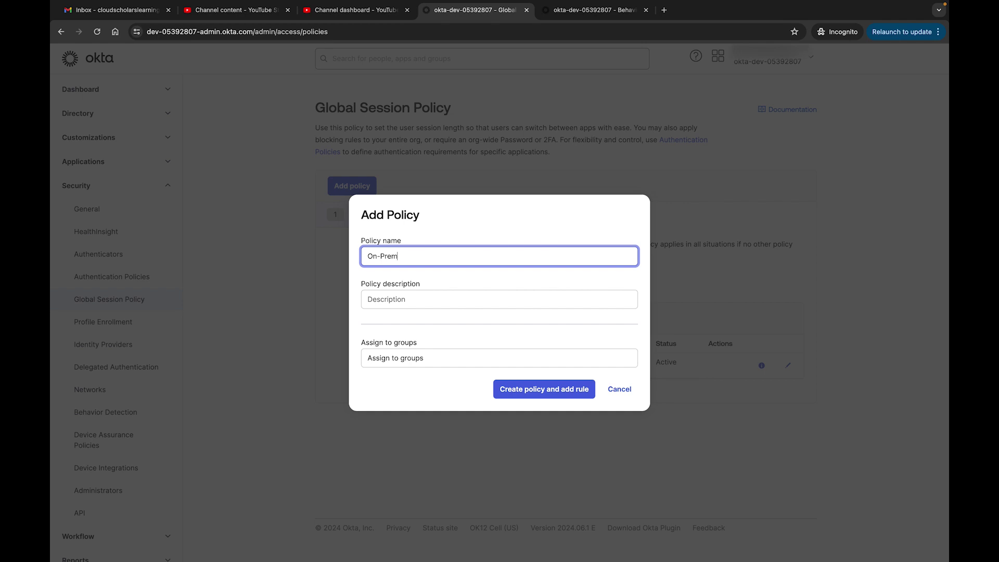
{"action": "type", "text": " Medical Staff"}
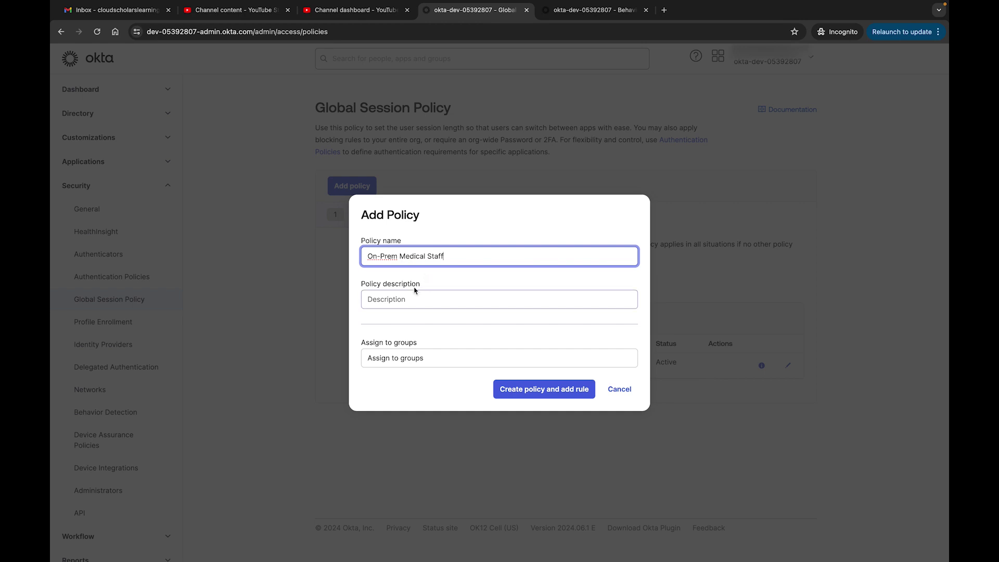
{"action": "triple_click", "coordinate": [420, 258]}
{"action": "key", "text": "ctrl+c"}
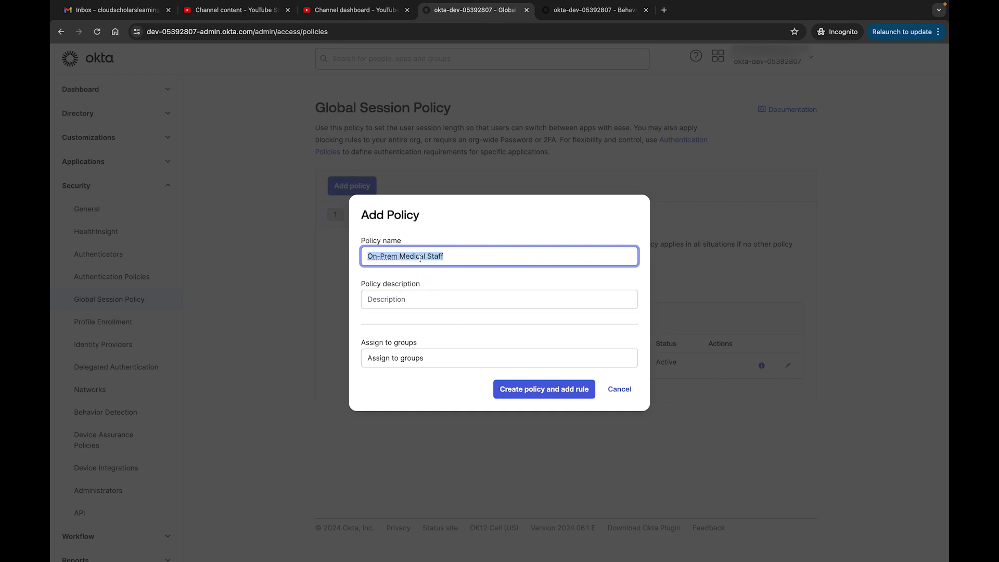
{"action": "left_click", "coordinate": [418, 300]}
{"action": "key", "text": "ctrl+v"}
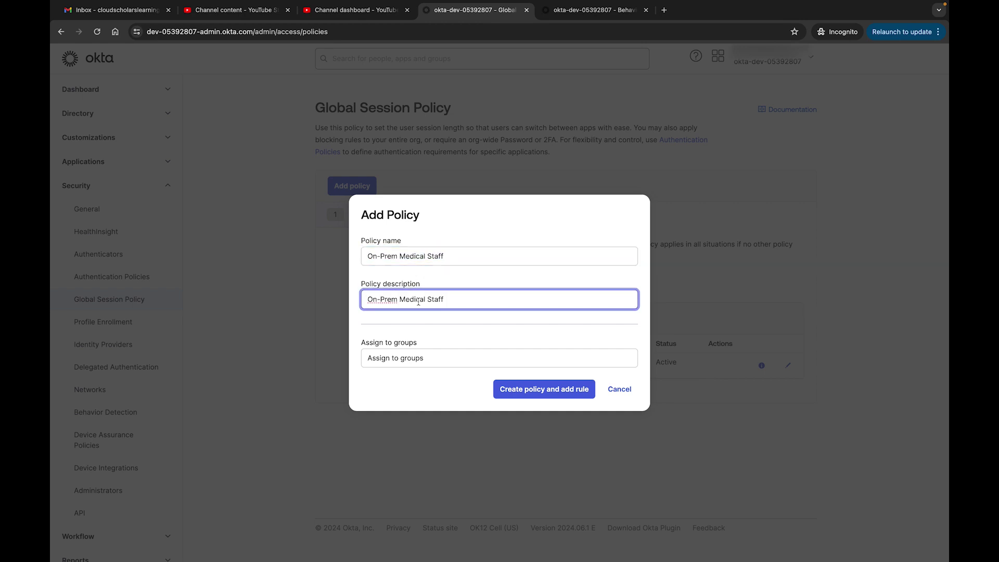
{"action": "left_click", "coordinate": [470, 321]}
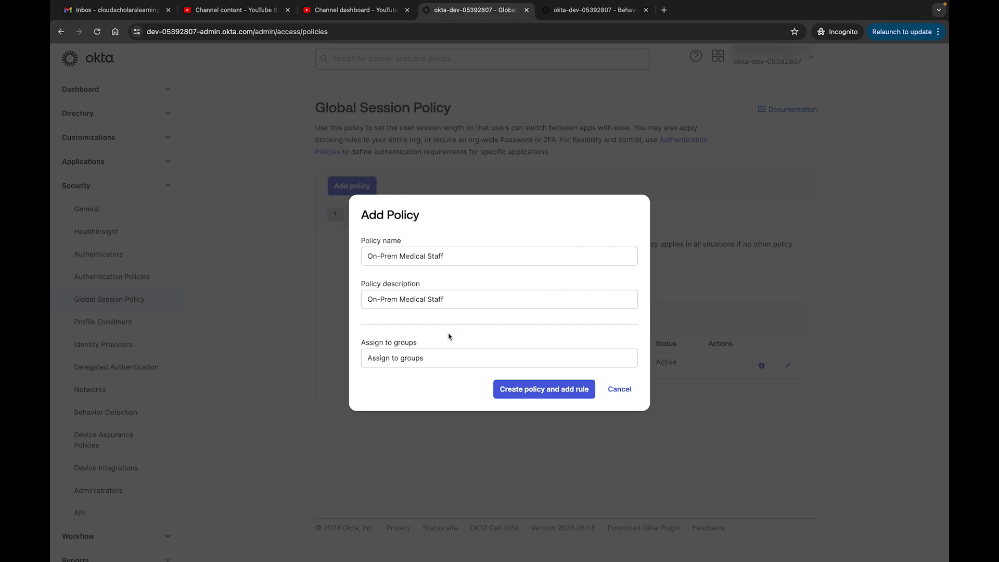
- Assign the Onsite_Medical group to the policy
{"action": "left_click", "coordinate": [396, 361]}
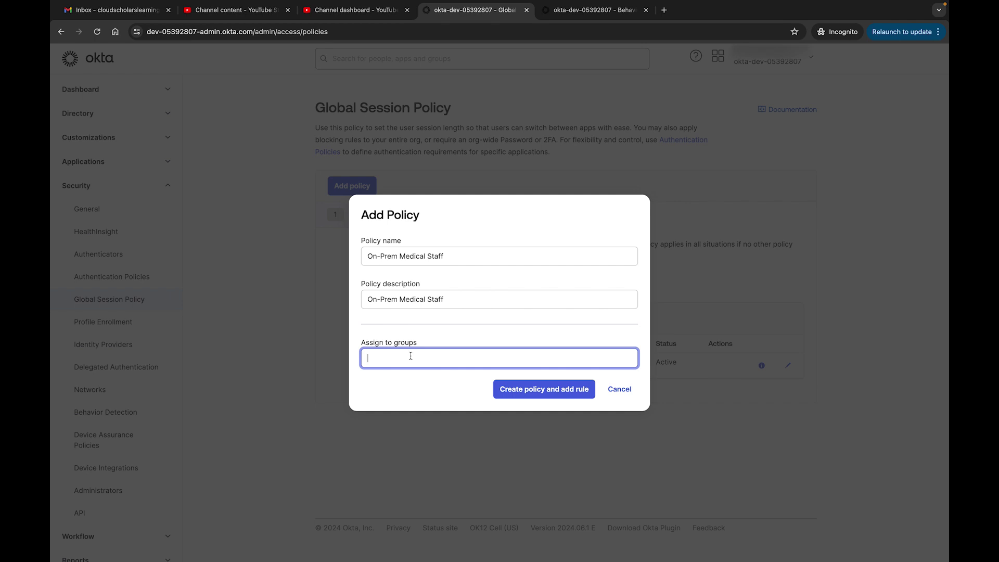
{"action": "type", "text": "Onsite"}
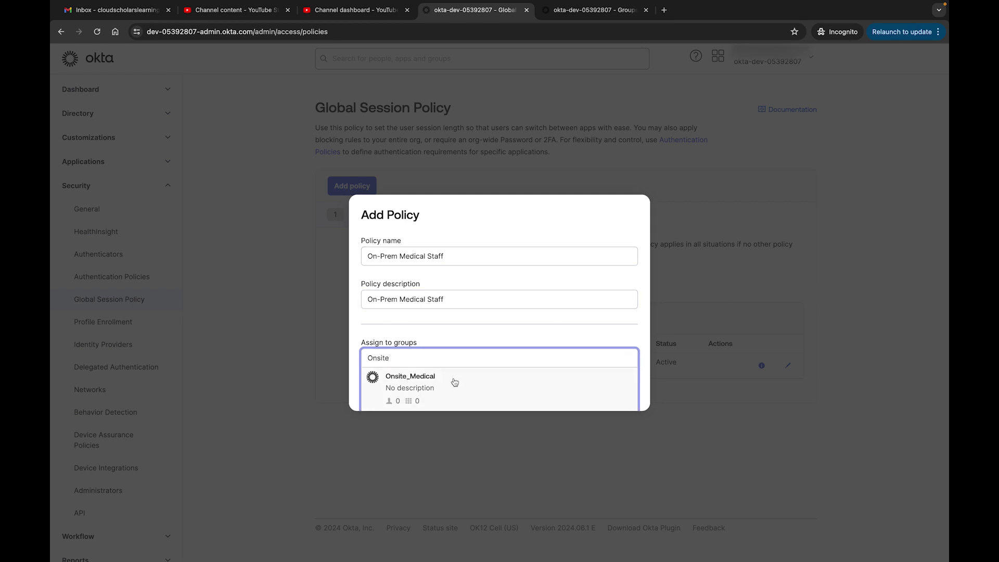
{"action": "left_click", "coordinate": [453, 382]}
- Create the policy and add rule 'Onsite_Rules' limited to IPs in the Corporate Office zone
{"action": "left_click", "coordinate": [548, 393]}
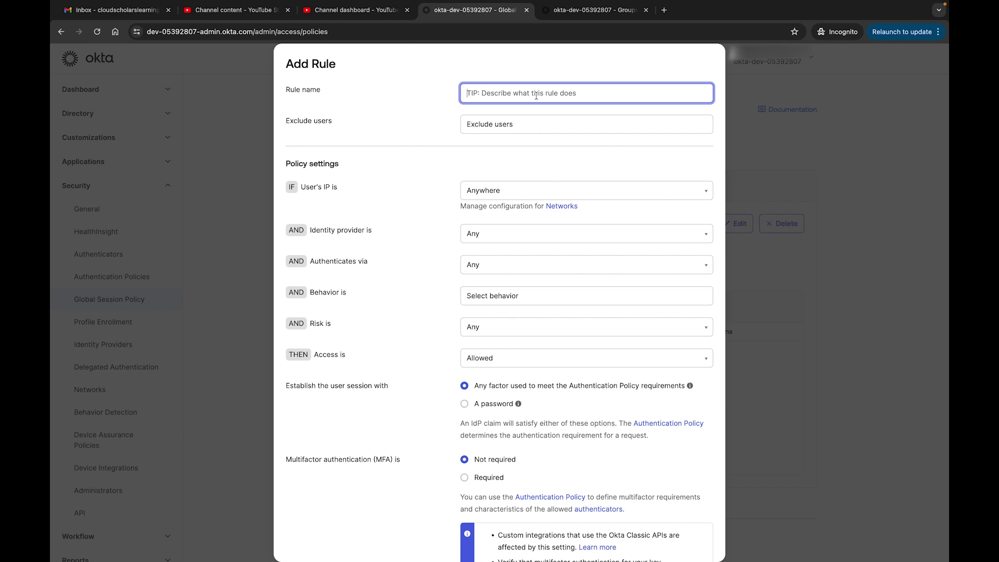
{"action": "type", "text": "Onsi"}
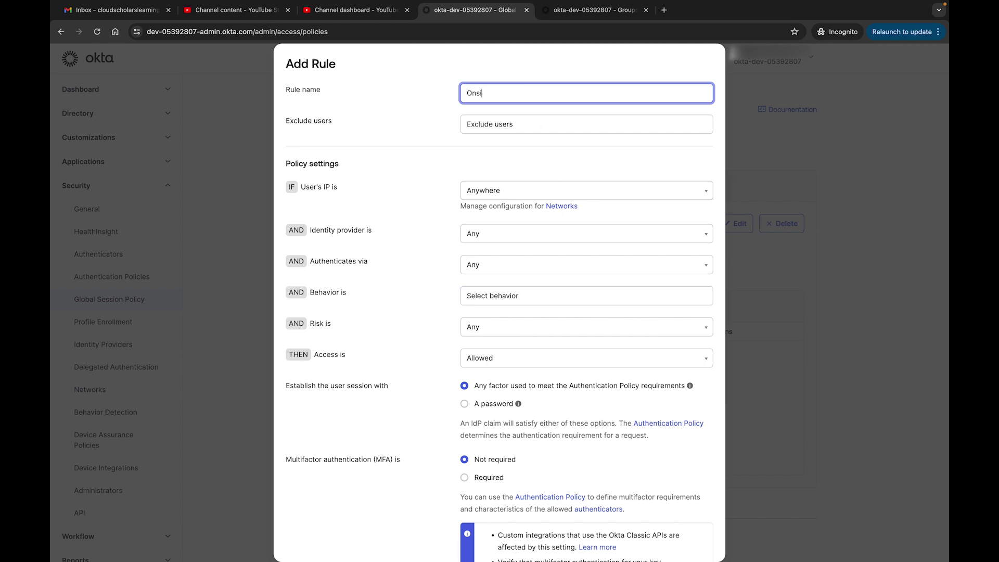
{"action": "type", "text": "te_Rules"}
{"action": "left_click", "coordinate": [529, 197]}
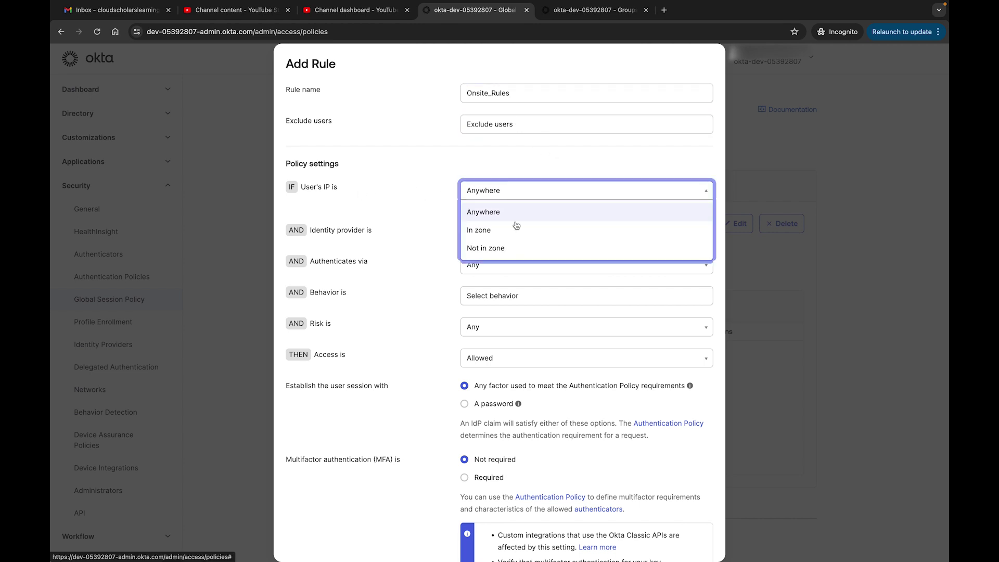
{"action": "left_click", "coordinate": [492, 233]}
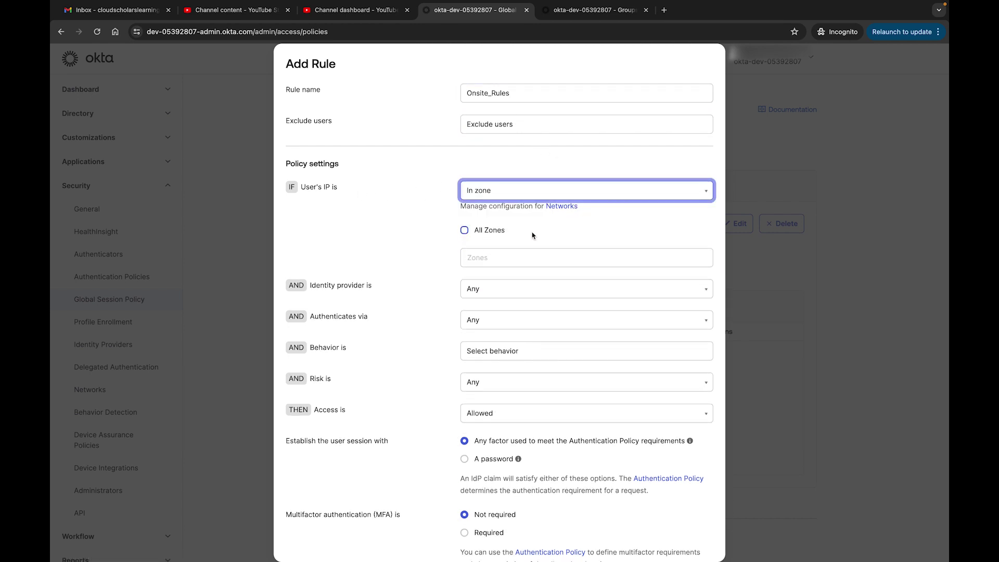
{"action": "left_click", "coordinate": [475, 260]}
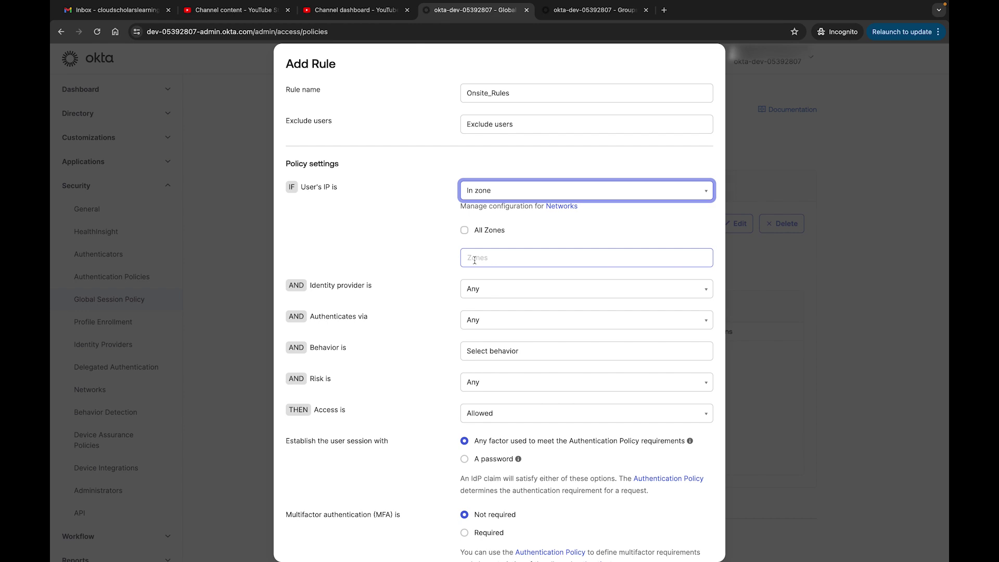
{"action": "type", "text": "cor"}
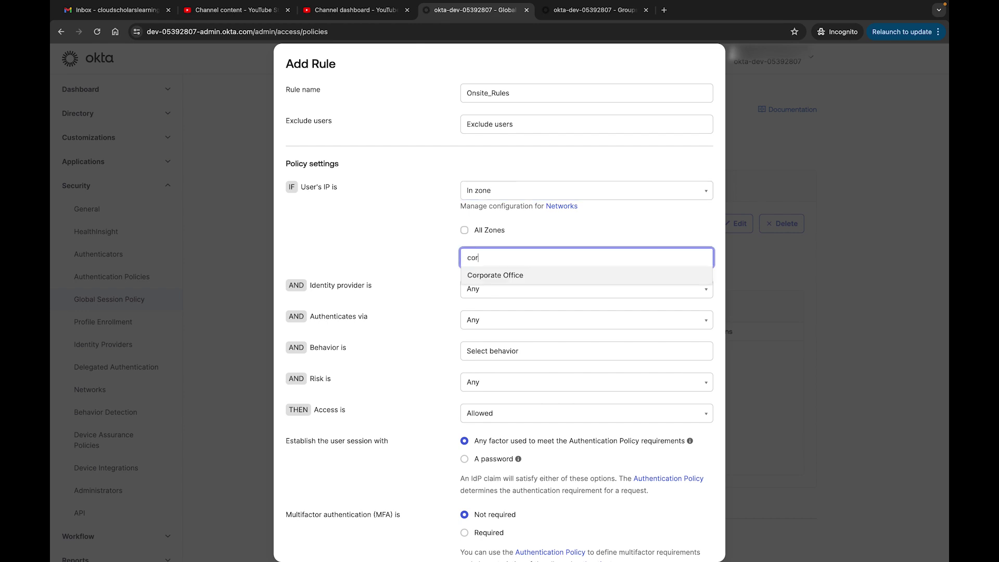
{"action": "left_click", "coordinate": [483, 278]}
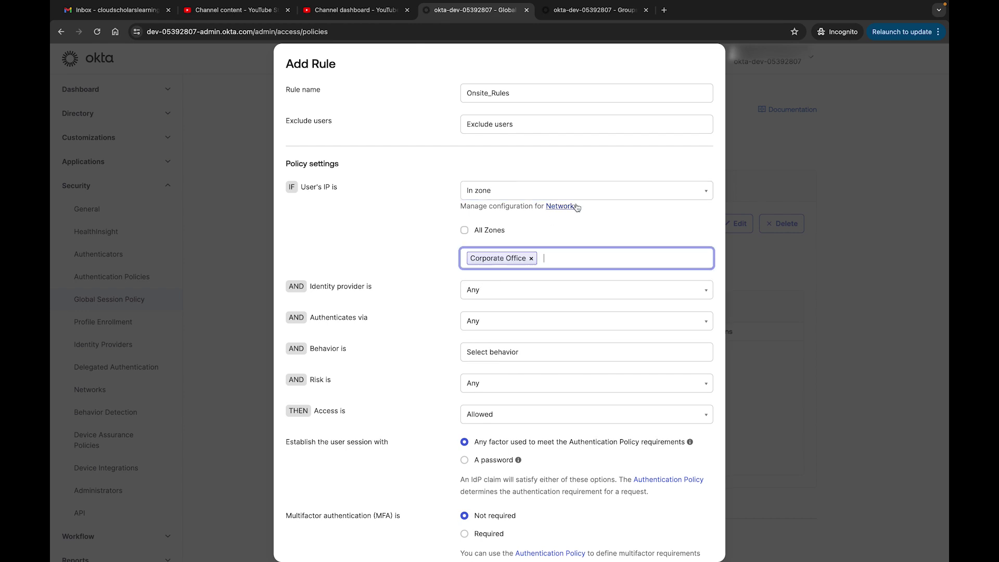
{"action": "scroll", "coordinate": [562, 252], "scroll_direction": "down", "scroll_amount": 3}
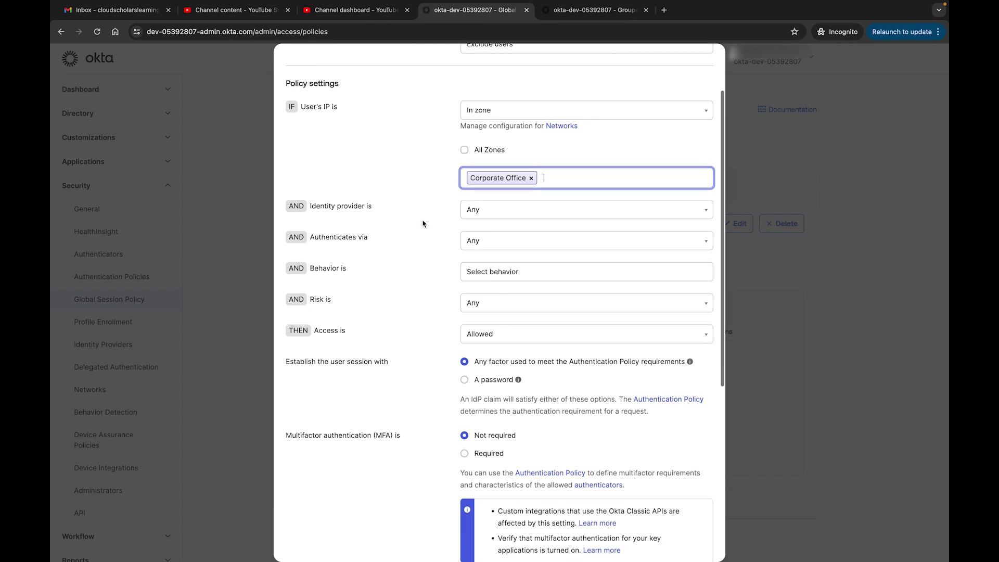
- Require Okta as identity provider, keep authentication method Any, and set risk to Low
{"action": "left_click", "coordinate": [529, 222]}
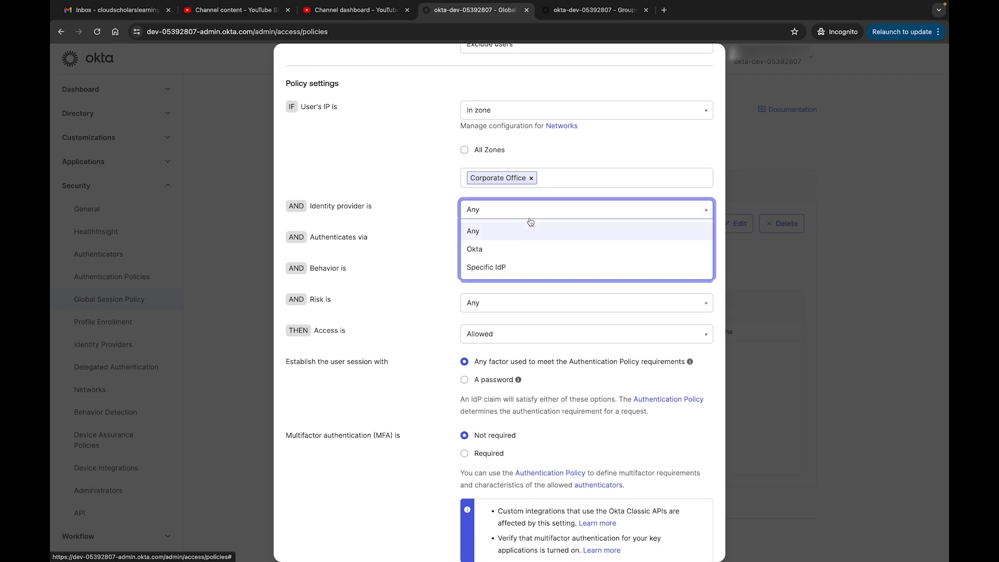
{"action": "left_click", "coordinate": [515, 249]}
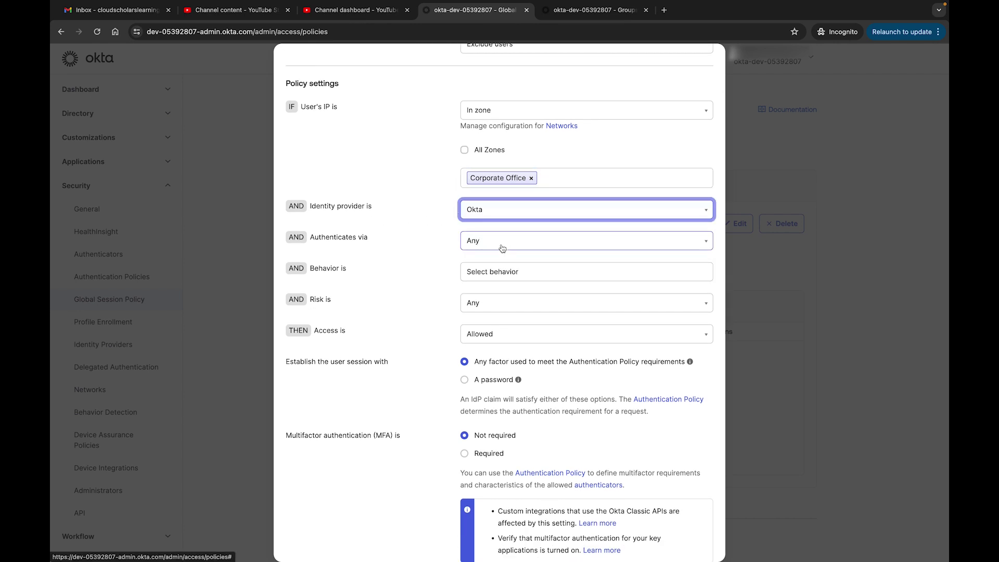
{"action": "left_click", "coordinate": [498, 247]}
{"action": "left_click", "coordinate": [487, 262]}
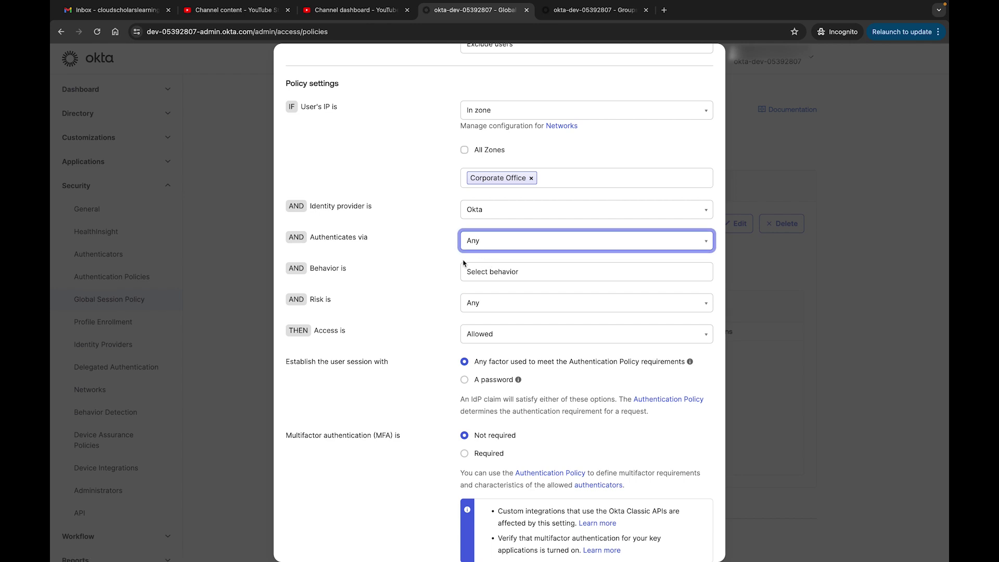
{"action": "scroll", "coordinate": [463, 264], "scroll_direction": "down", "scroll_amount": 2}
{"action": "left_click", "coordinate": [512, 222]}
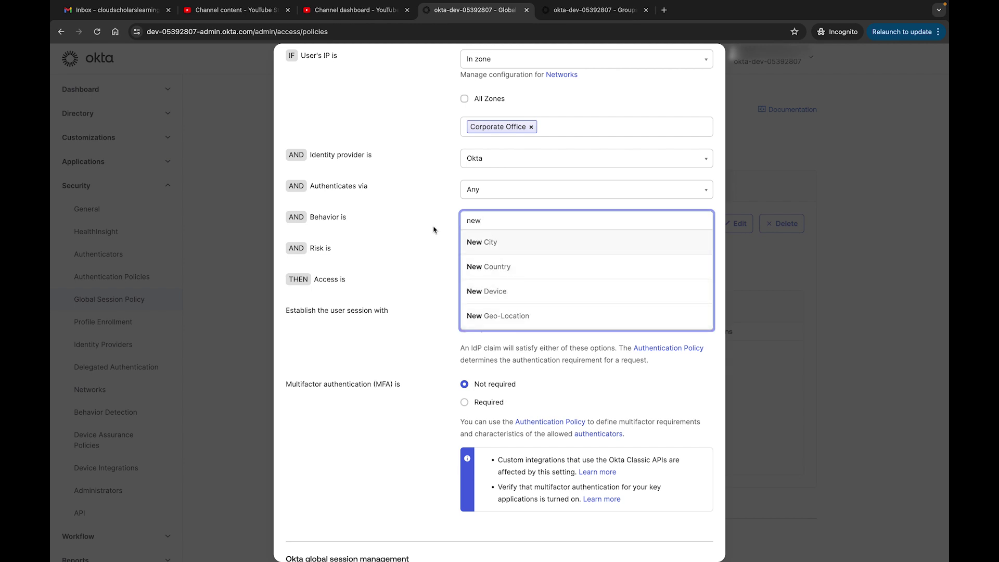
{"action": "key", "text": "BackSpace"}
{"action": "key", "text": "BackSpace"}
{"action": "key", "text": "BackSpace"}
{"action": "left_click", "coordinate": [435, 251]}
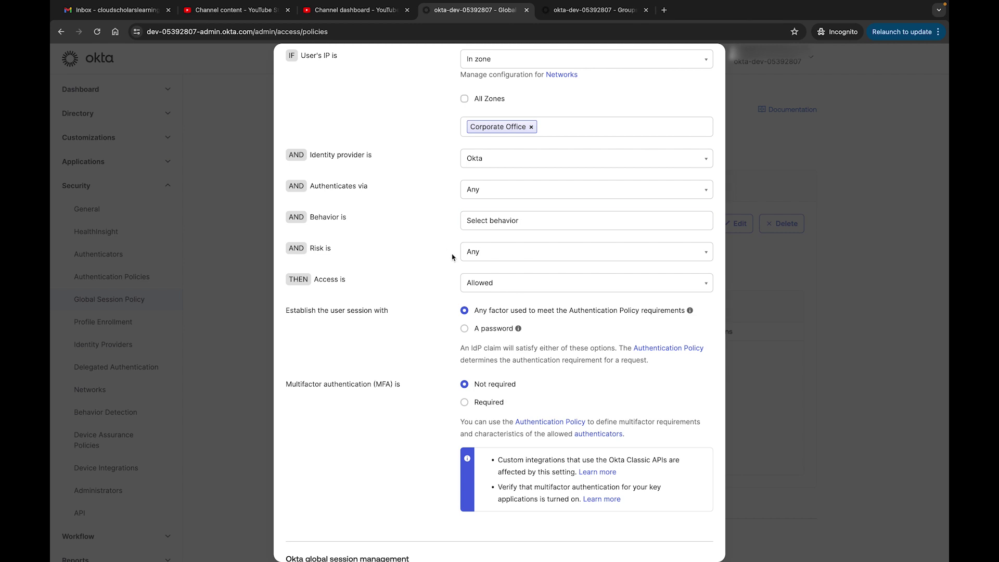
{"action": "left_click", "coordinate": [511, 260]}
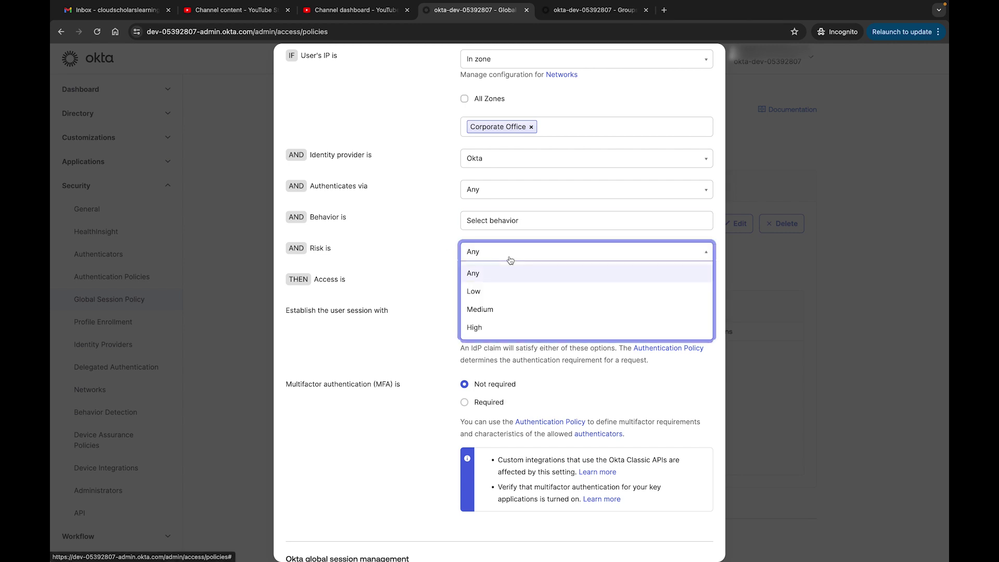
{"action": "left_click", "coordinate": [494, 276]}
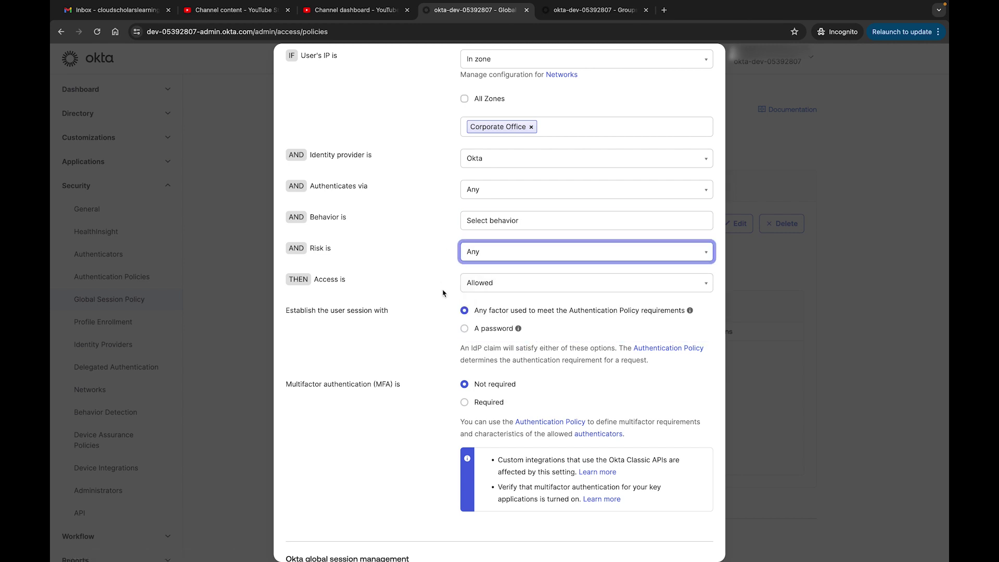
{"action": "left_click", "coordinate": [495, 252]}
{"action": "left_click", "coordinate": [495, 293]}
{"action": "scroll", "coordinate": [515, 235], "scroll_direction": "down", "scroll_amount": 1}
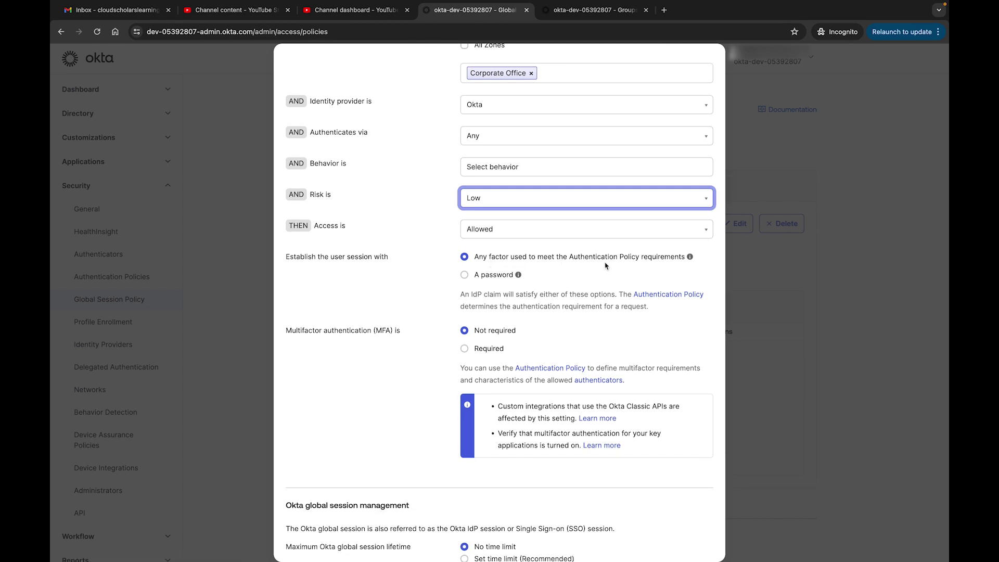
- Have the Onsite_Rules session established by a password, then scroll down to global session management
{"action": "left_click", "coordinate": [468, 277]}
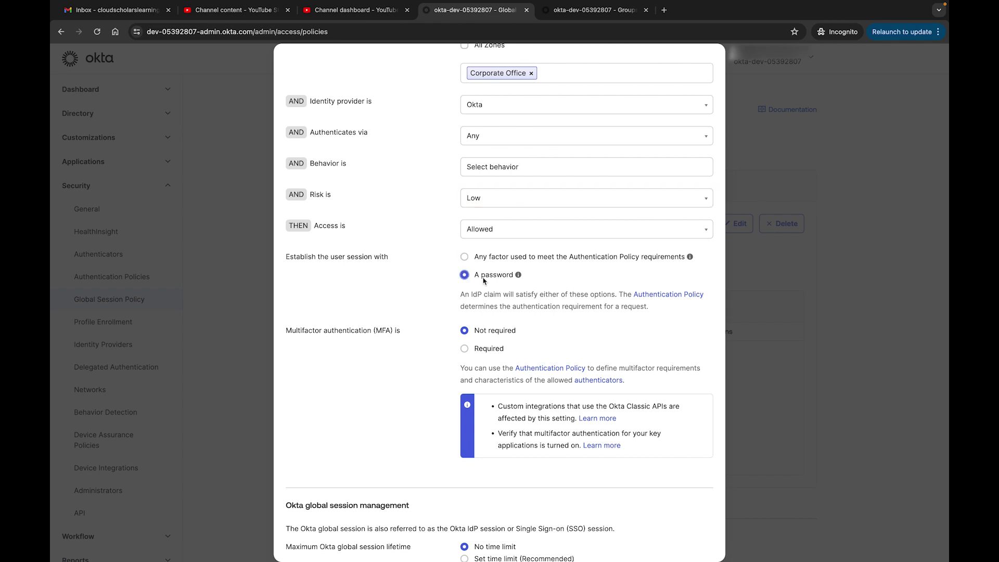
{"action": "scroll", "coordinate": [482, 281], "scroll_direction": "down", "scroll_amount": 2}
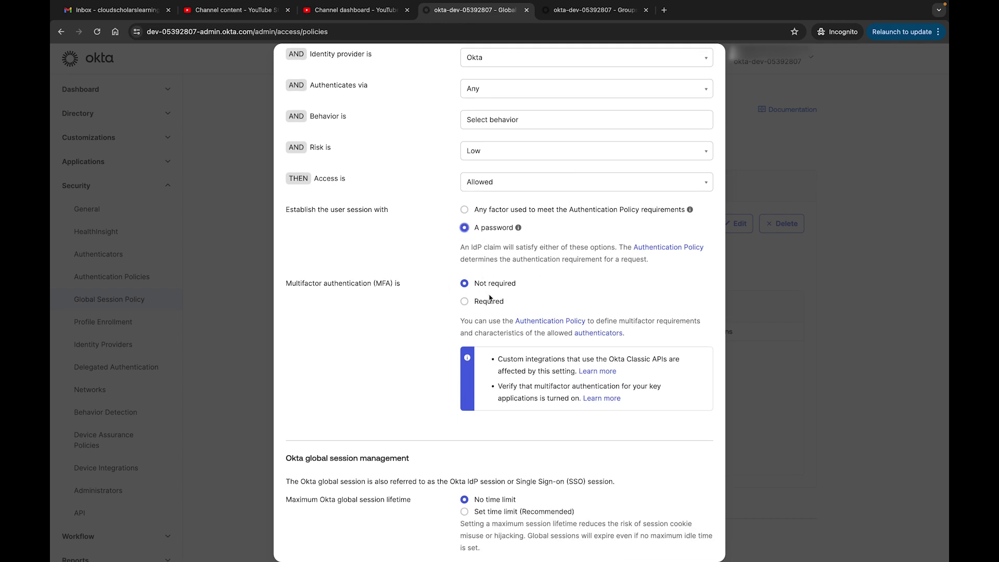
{"action": "scroll", "coordinate": [482, 367], "scroll_direction": "down", "scroll_amount": 5}
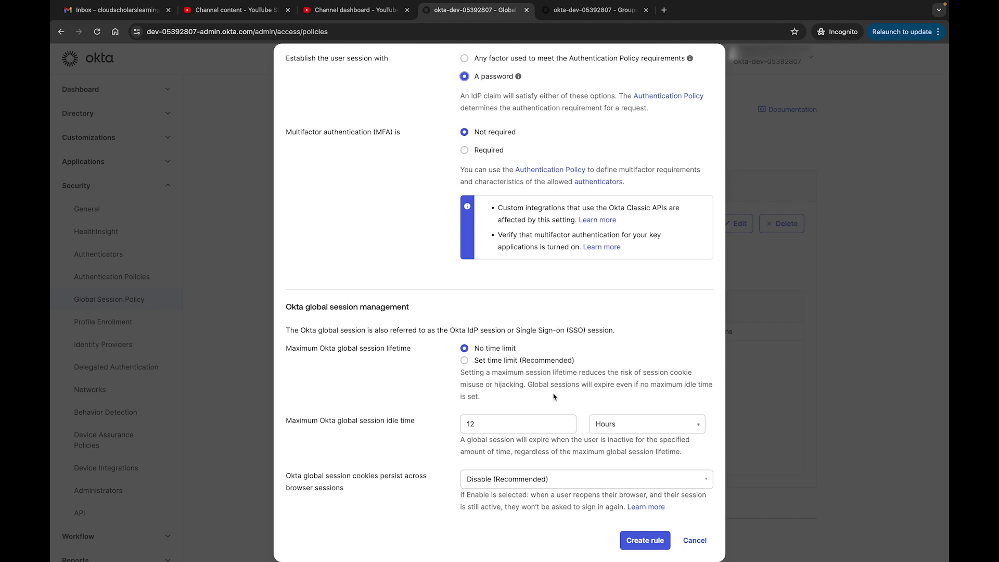
- Set a time limit of 8 hours on the session lifetime
{"action": "left_click", "coordinate": [464, 360]}
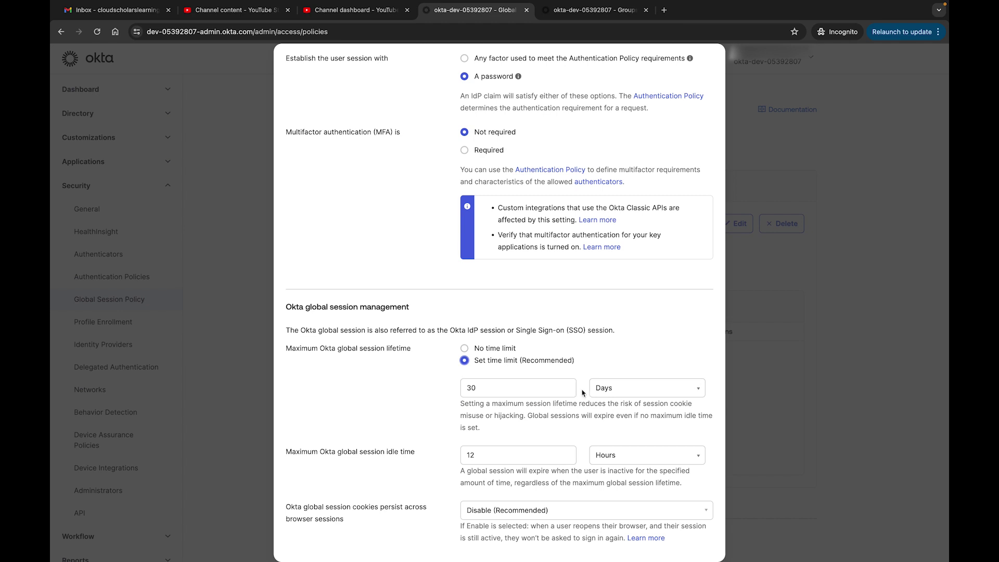
{"action": "left_click", "coordinate": [654, 388]}
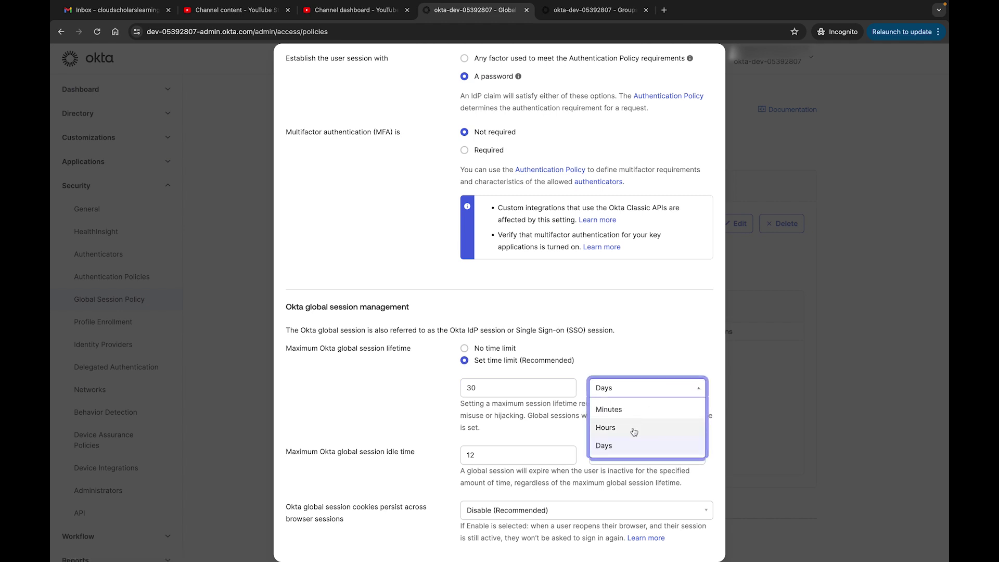
{"action": "left_click", "coordinate": [638, 432]}
{"action": "key", "text": "shift+Tab"}
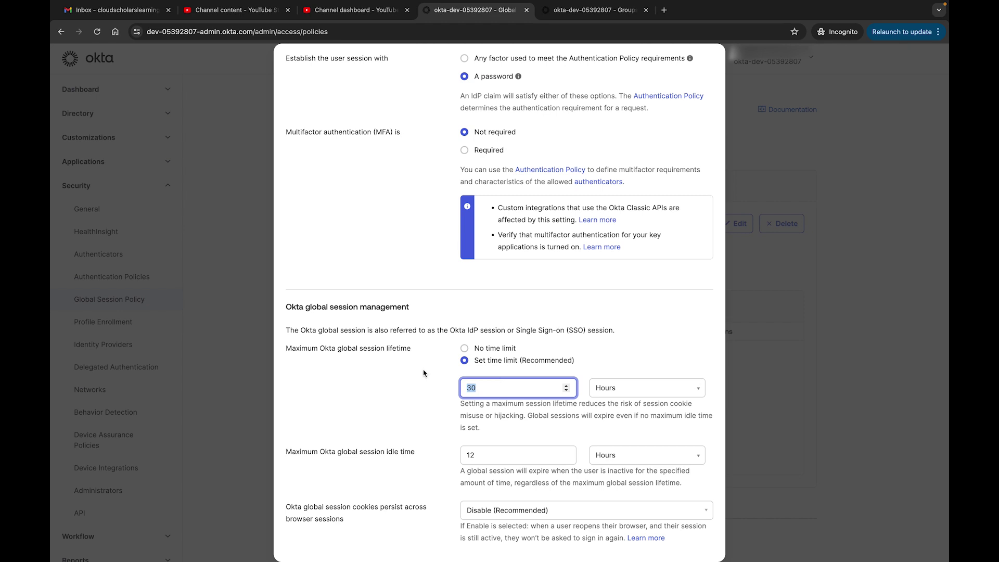
{"action": "type", "text": "8"}
{"action": "left_click", "coordinate": [437, 402]}
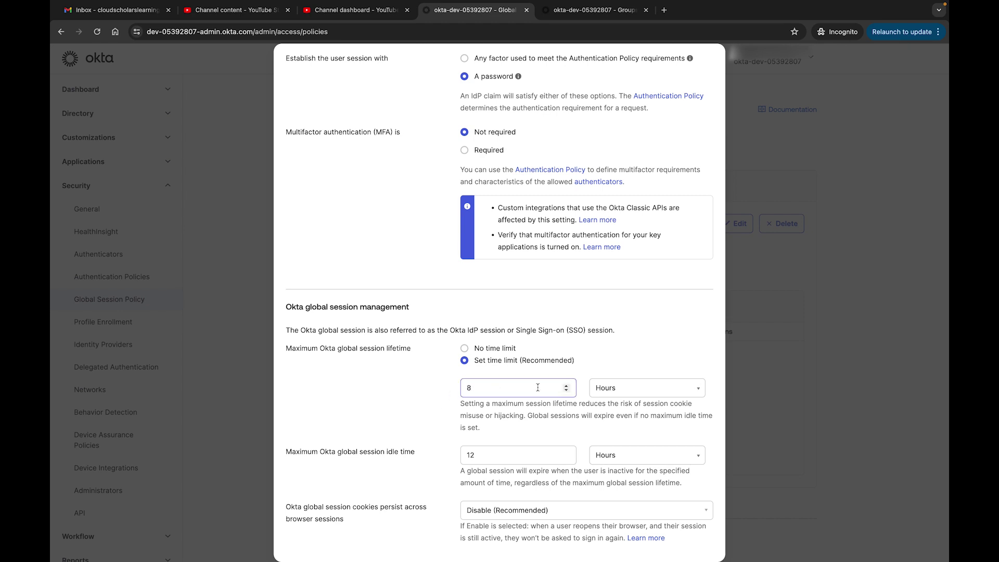
- Set the session idle time to 5 minutes
{"action": "scroll", "coordinate": [545, 390], "scroll_direction": "down", "scroll_amount": 1}
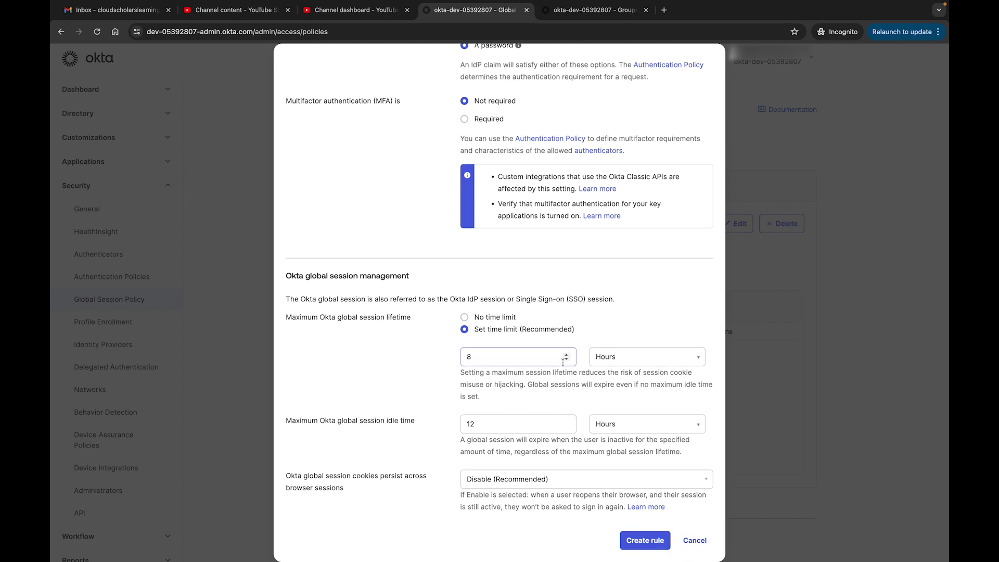
{"action": "left_click", "coordinate": [536, 422]}
{"action": "left_click", "coordinate": [384, 426]}
{"action": "left_click", "coordinate": [541, 427]}
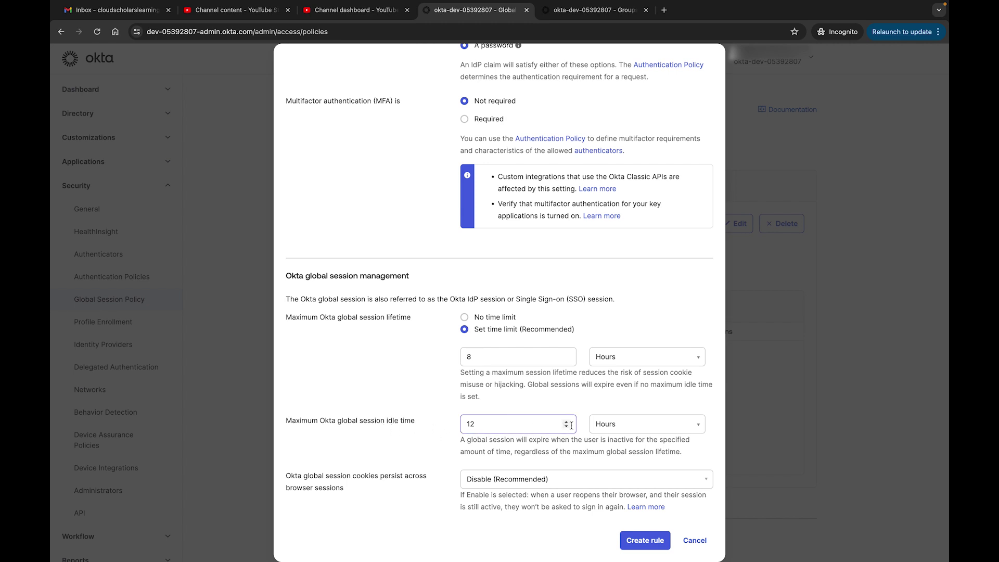
{"action": "left_click", "coordinate": [626, 426]}
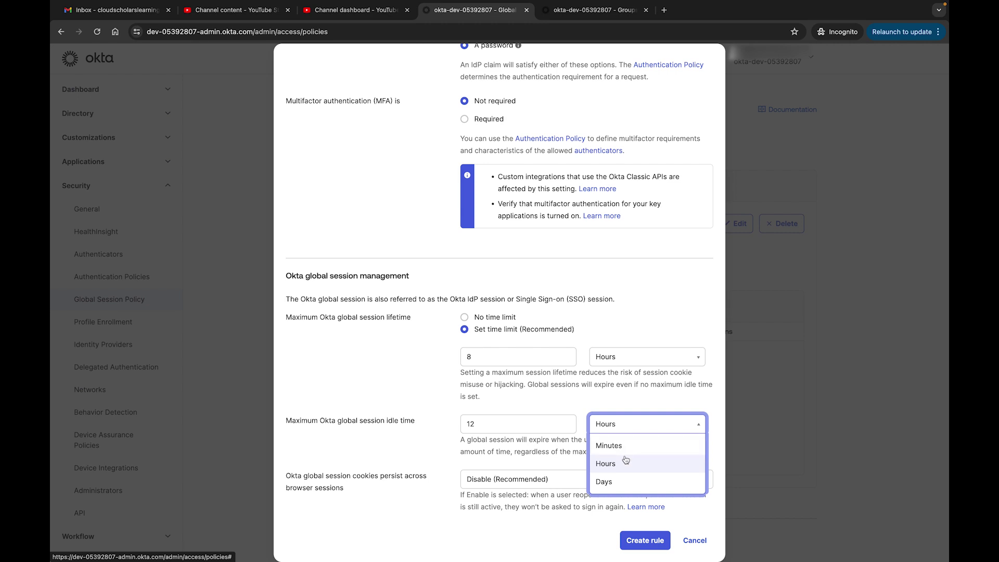
{"action": "left_click", "coordinate": [624, 448]}
{"action": "left_click", "coordinate": [571, 424]}
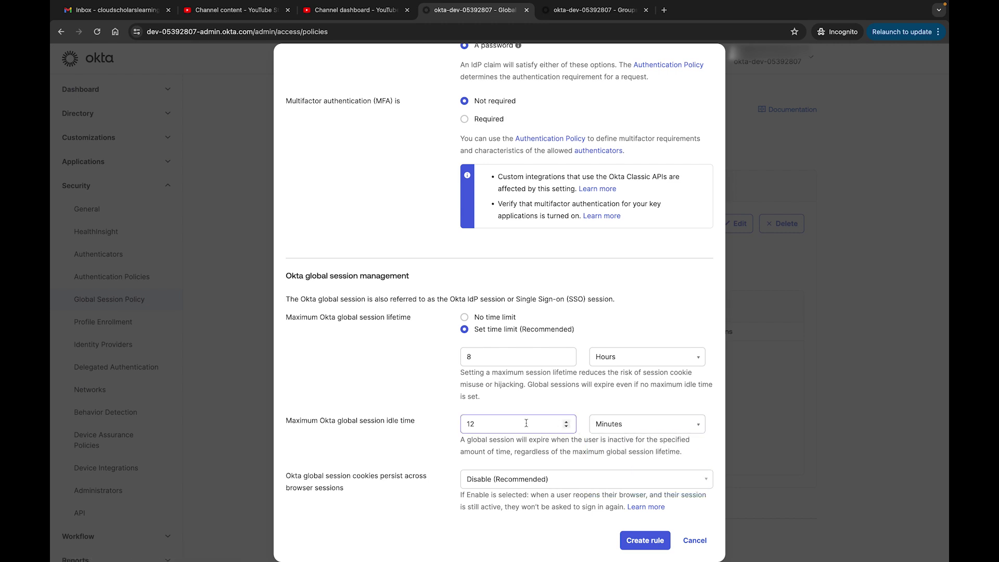
{"action": "left_click_drag", "start_coordinate": [526, 423], "coordinate": [417, 414]}
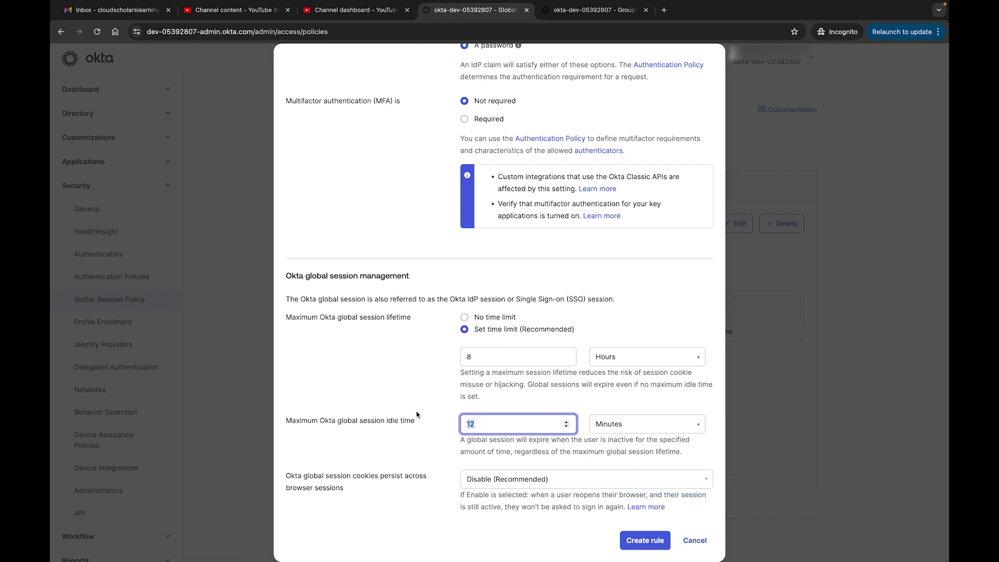
{"action": "left_click", "coordinate": [436, 442]}
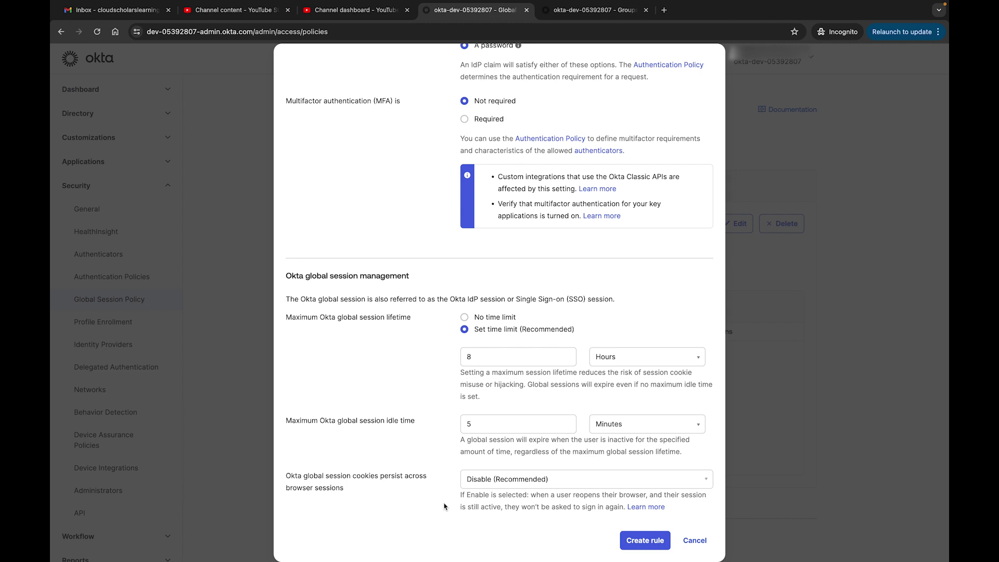
- Keep session cookie persistence disabled, save the Onsite_Rules rule, and start a new policy
{"action": "left_click", "coordinate": [497, 485]}
{"action": "left_click", "coordinate": [488, 499]}
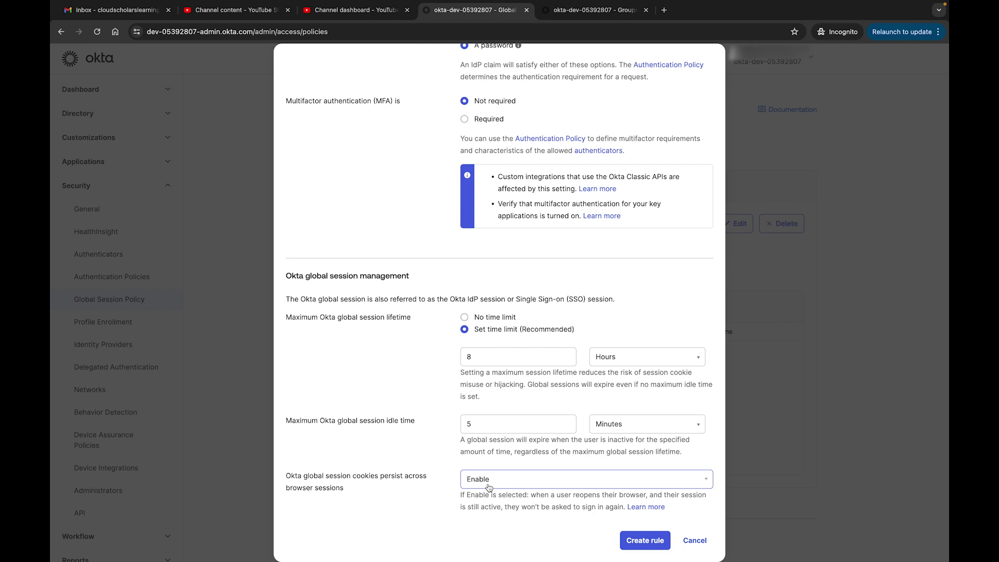
{"action": "left_click", "coordinate": [488, 485]}
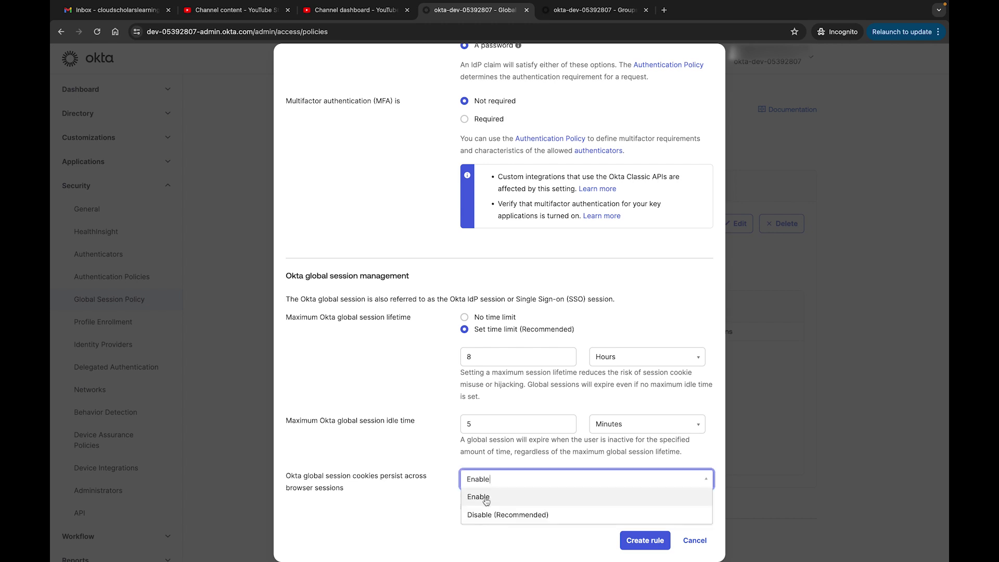
{"action": "left_click", "coordinate": [489, 512]}
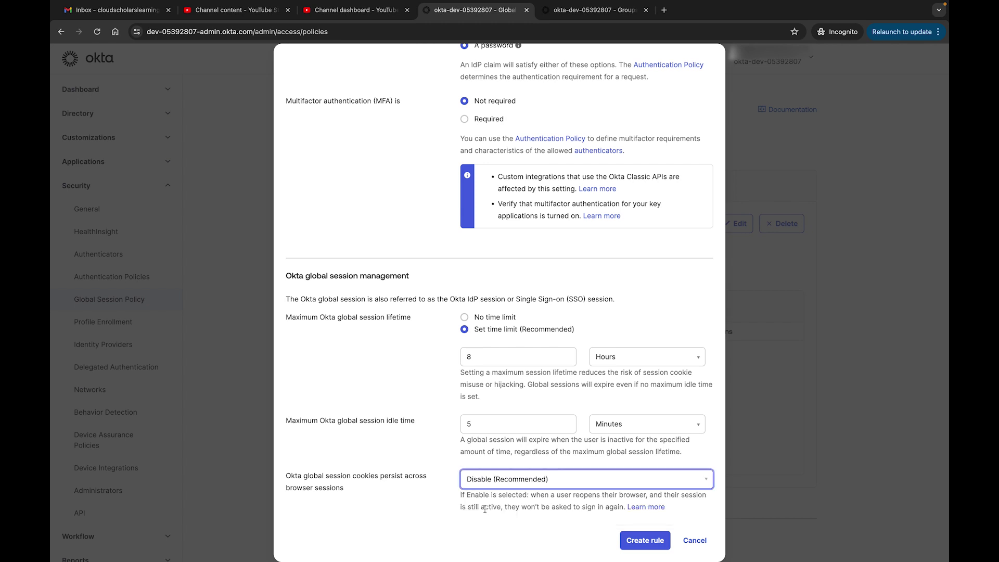
{"action": "left_click", "coordinate": [644, 540]}
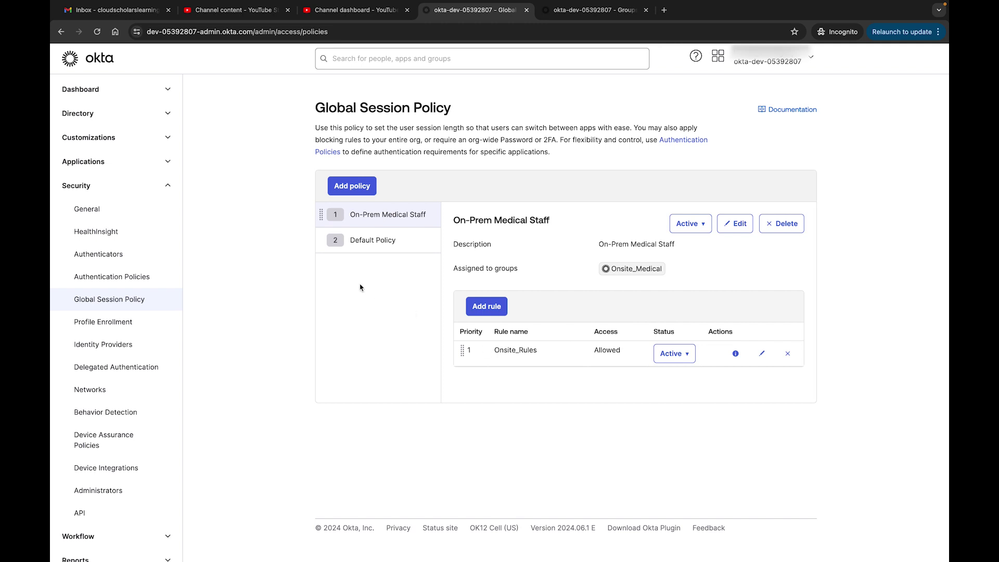
{"action": "left_click", "coordinate": [356, 188]}
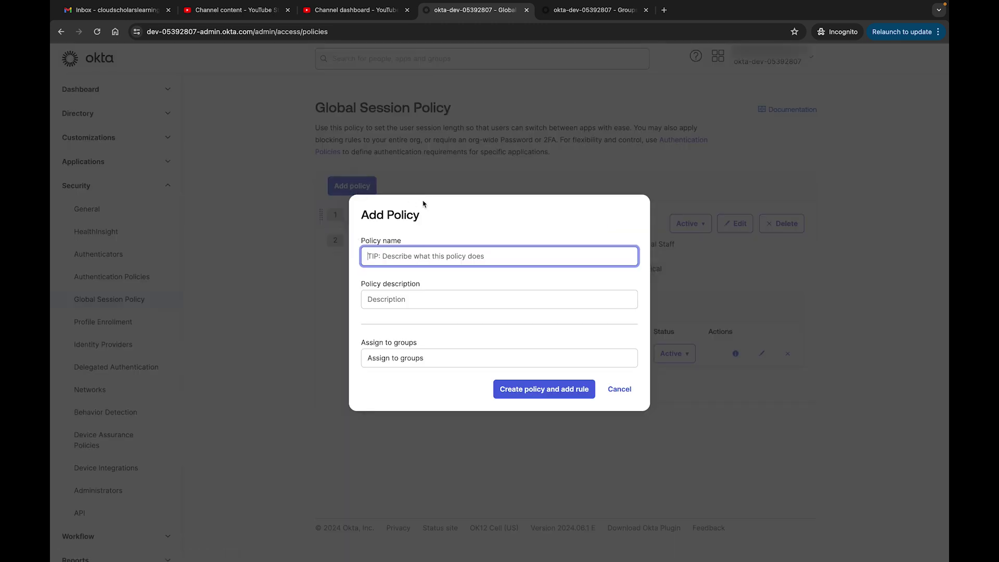
- Create policy 'Remote Workers' with description Remote Workers, assigned to the Remote Workers group
{"action": "type", "text": "Remote wor"}
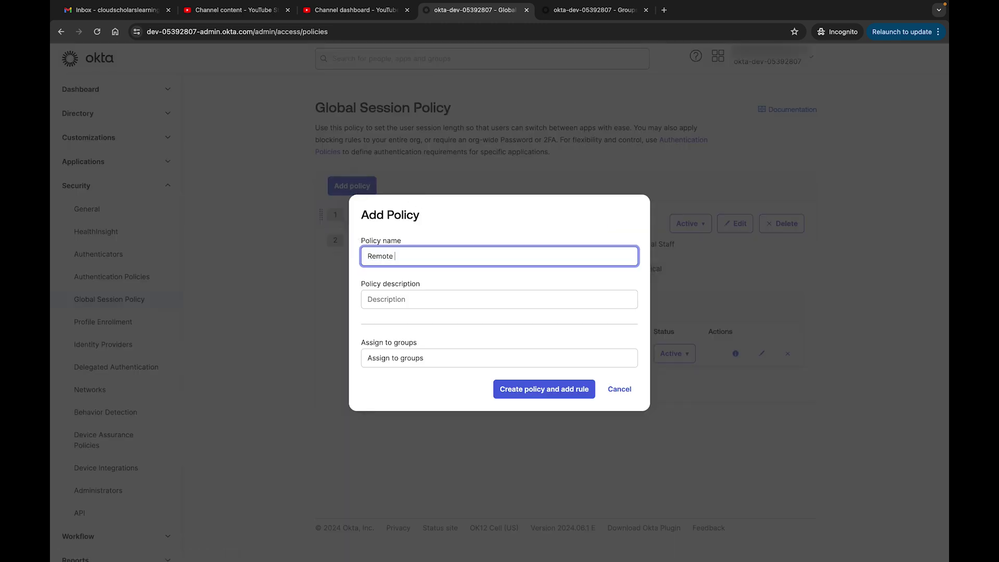
{"action": "key", "text": "BackSpace"}
{"action": "type", "text": "rkers"}
{"action": "key", "text": "Tab"}
{"action": "type", "text": "Remote Workers"}
{"action": "left_click", "coordinate": [486, 360]}
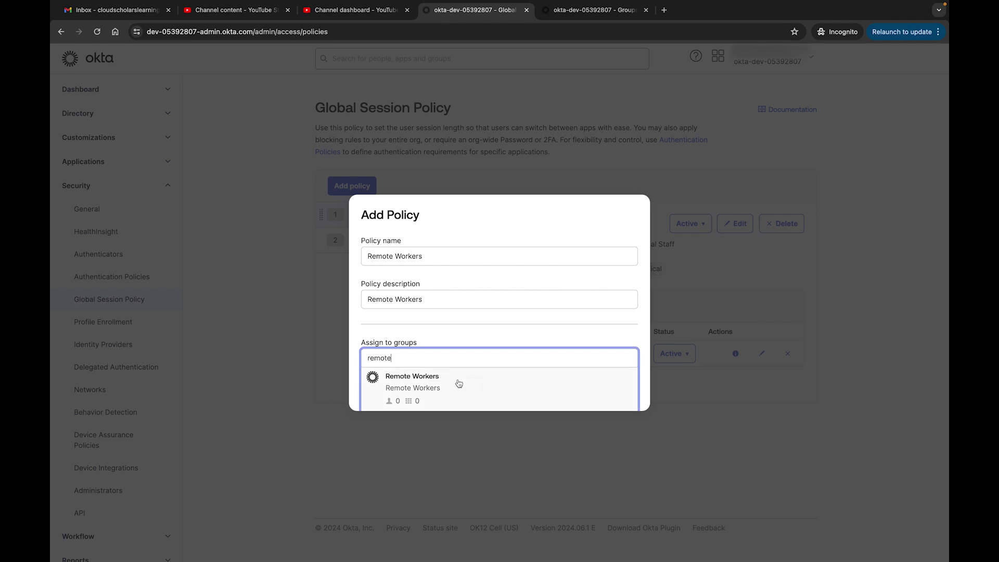
{"action": "left_click", "coordinate": [449, 385]}
{"action": "left_click", "coordinate": [558, 397]}
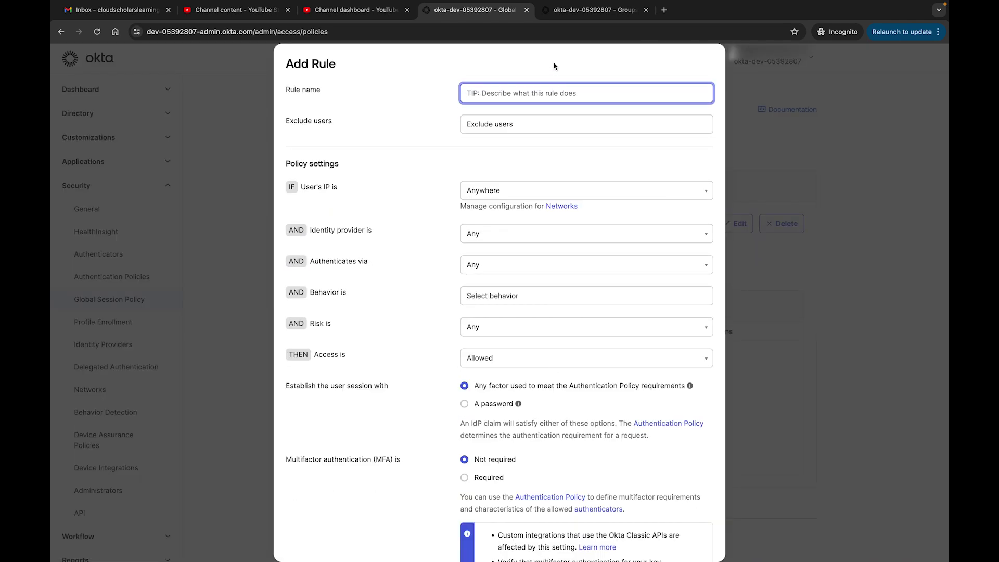
- Name the rule 'Remote Workers', allow IPs from anywhere, and require Okta as identity provider
{"action": "type", "text": "Remote Workers"}
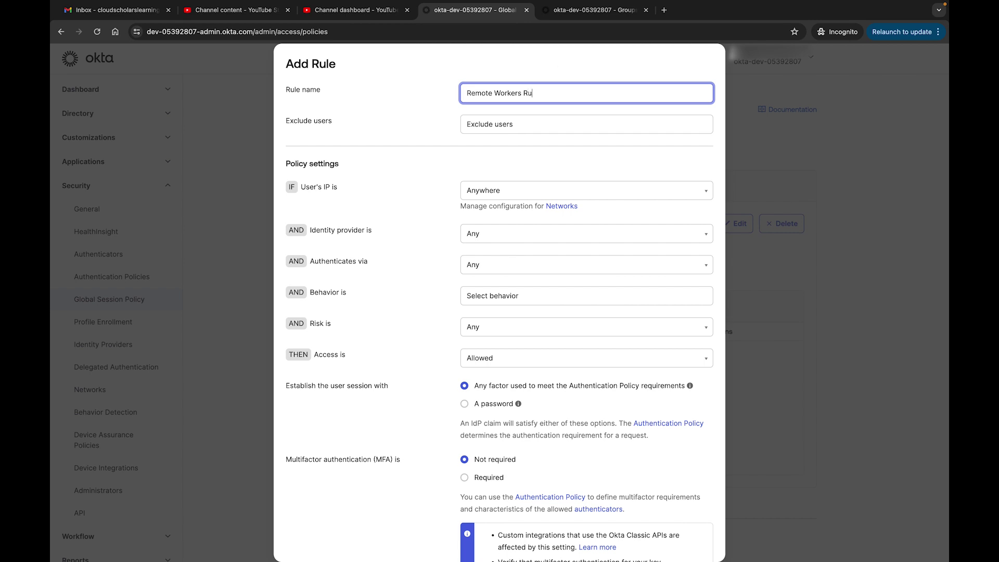
{"action": "scroll", "coordinate": [572, 148], "scroll_direction": "down", "scroll_amount": 1}
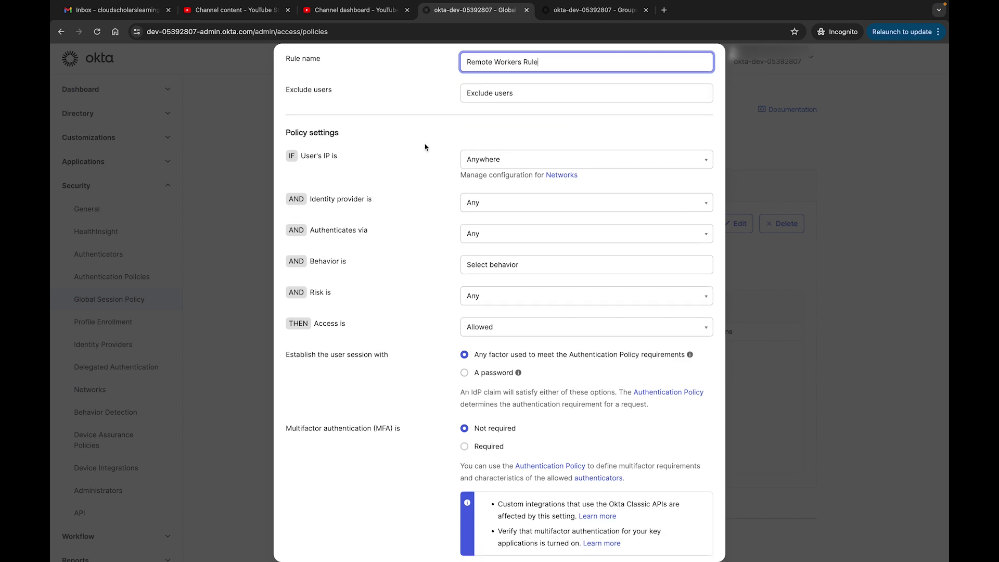
{"action": "left_click", "coordinate": [559, 165]}
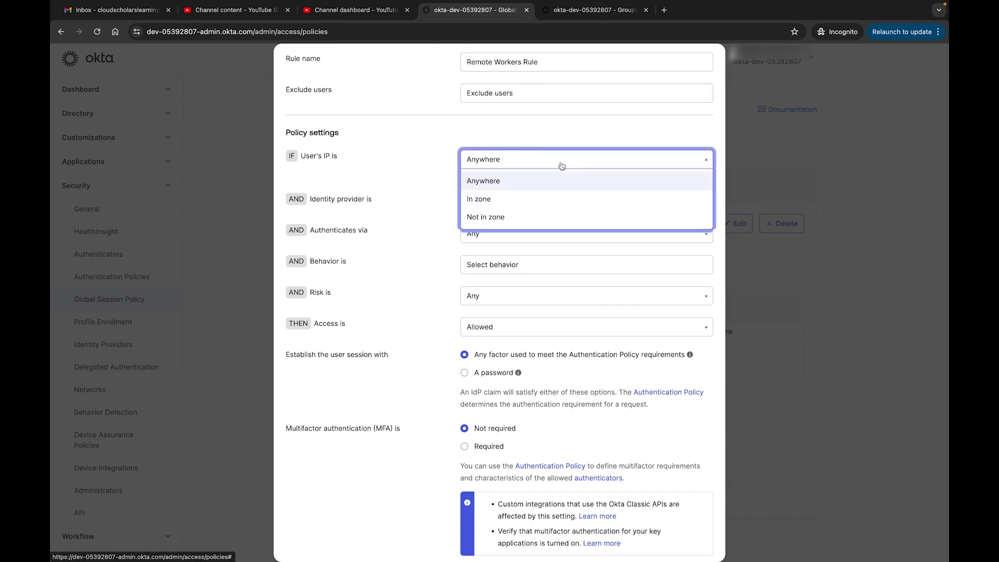
{"action": "left_click", "coordinate": [502, 206]}
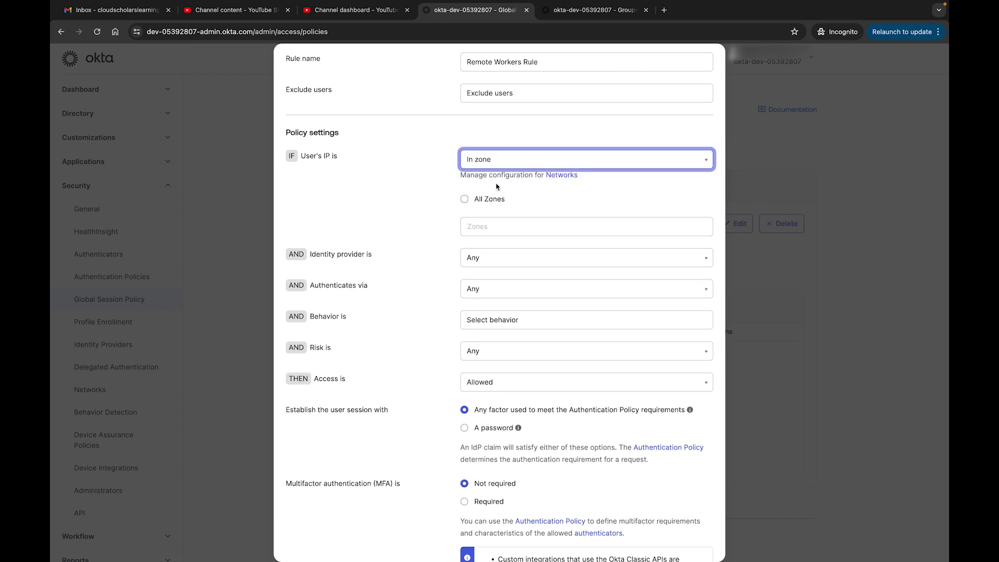
{"action": "left_click", "coordinate": [506, 160]}
{"action": "left_click", "coordinate": [497, 181]}
{"action": "scroll", "coordinate": [484, 184], "scroll_direction": "down", "scroll_amount": 1}
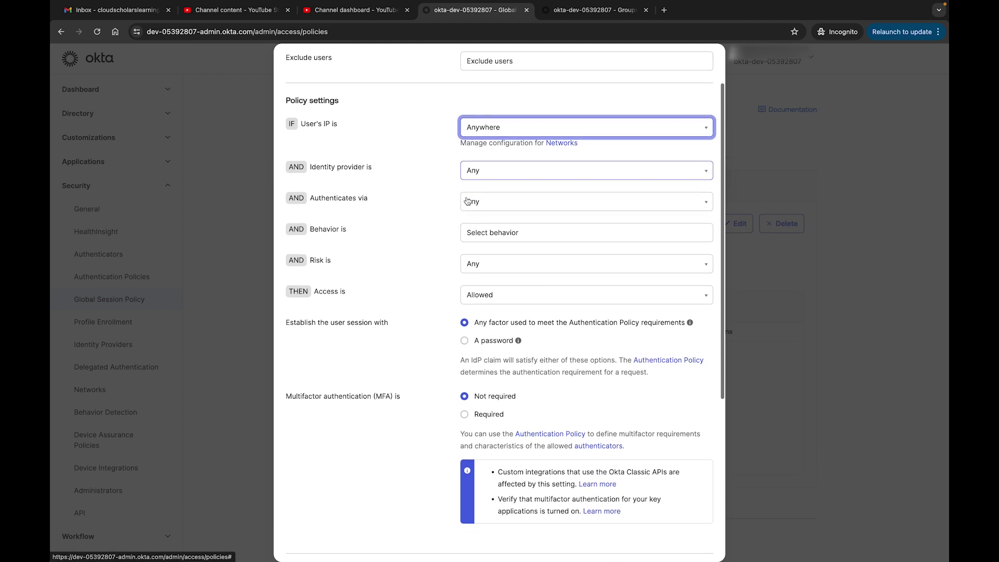
{"action": "left_click", "coordinate": [509, 177]}
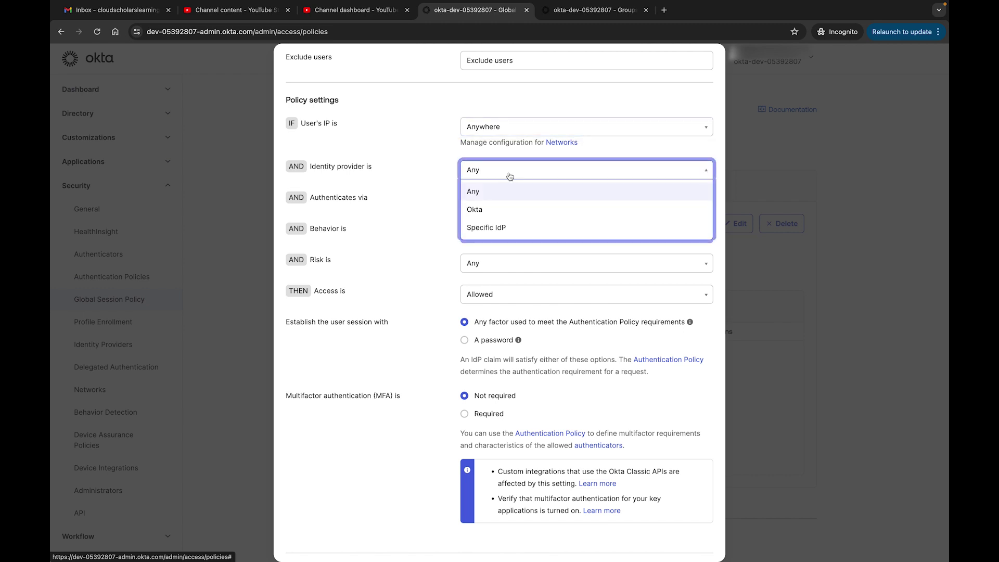
{"action": "left_click", "coordinate": [493, 216]}
{"action": "scroll", "coordinate": [499, 203], "scroll_direction": "down", "scroll_amount": 1}
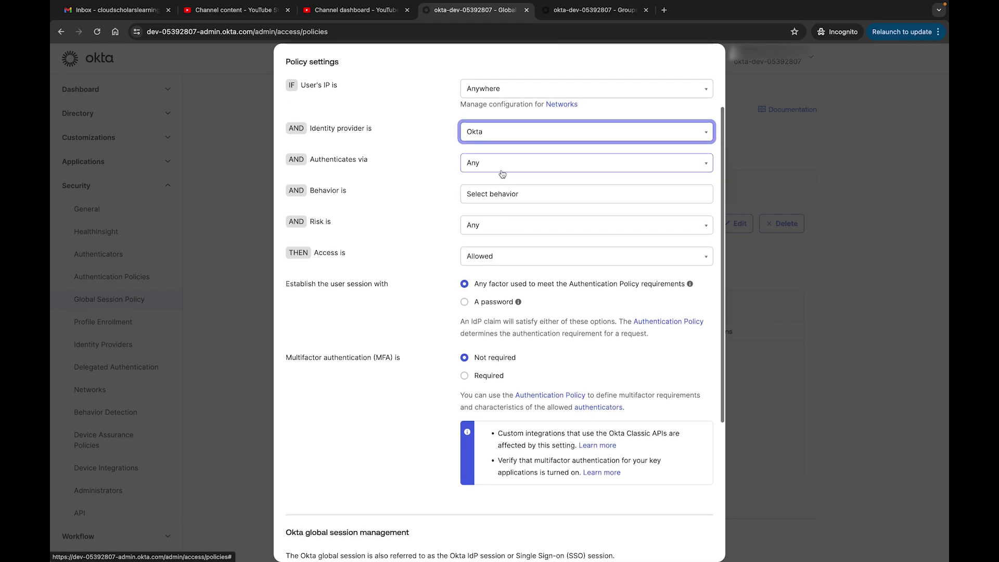
- Add behaviors New Country, New City, New Geo-Location and New Device to the rule
{"action": "left_click", "coordinate": [572, 197]}
{"action": "type", "text": "new"}
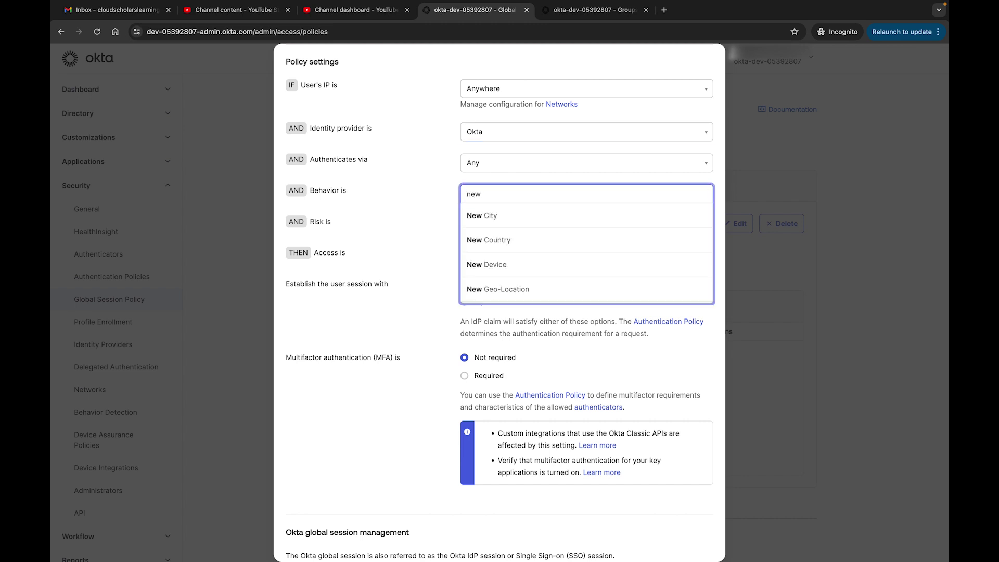
{"action": "left_click", "coordinate": [524, 240]}
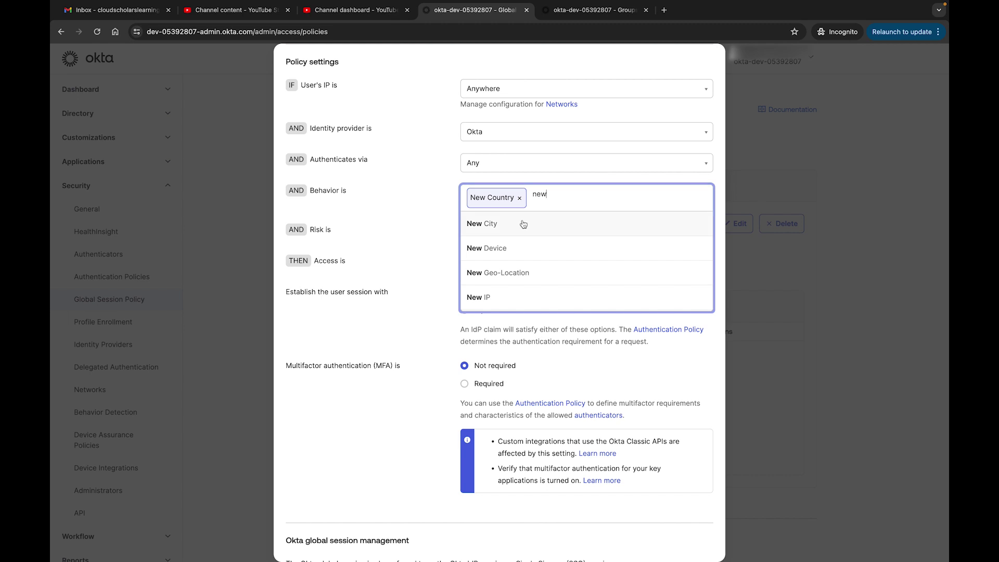
{"action": "left_click", "coordinate": [521, 224]}
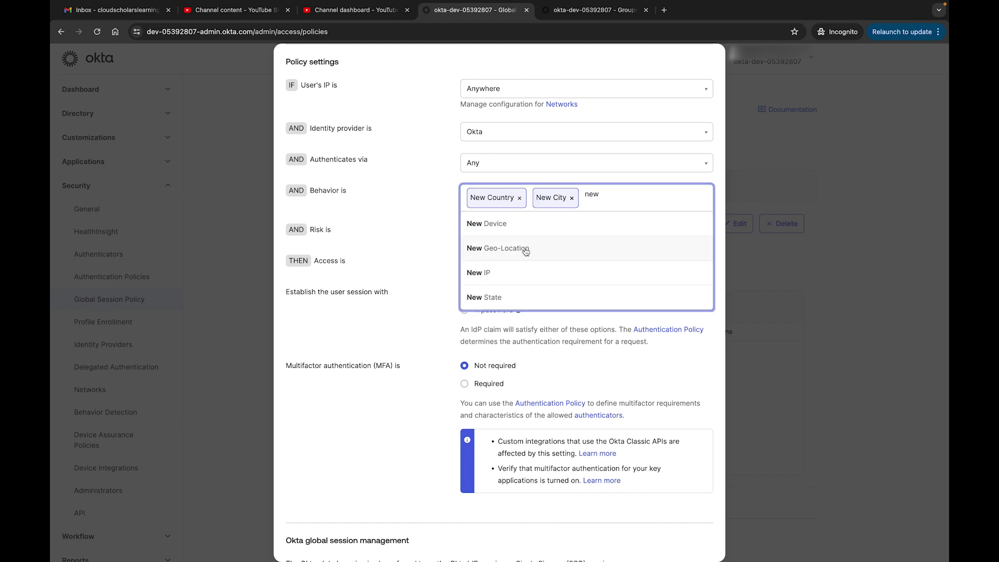
{"action": "left_click", "coordinate": [525, 248]}
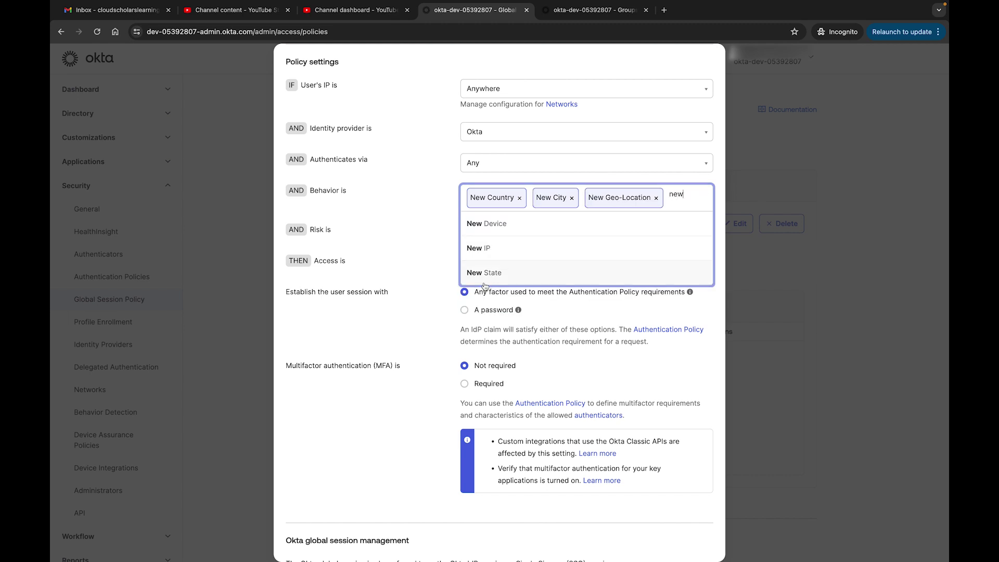
{"action": "left_click", "coordinate": [512, 231]}
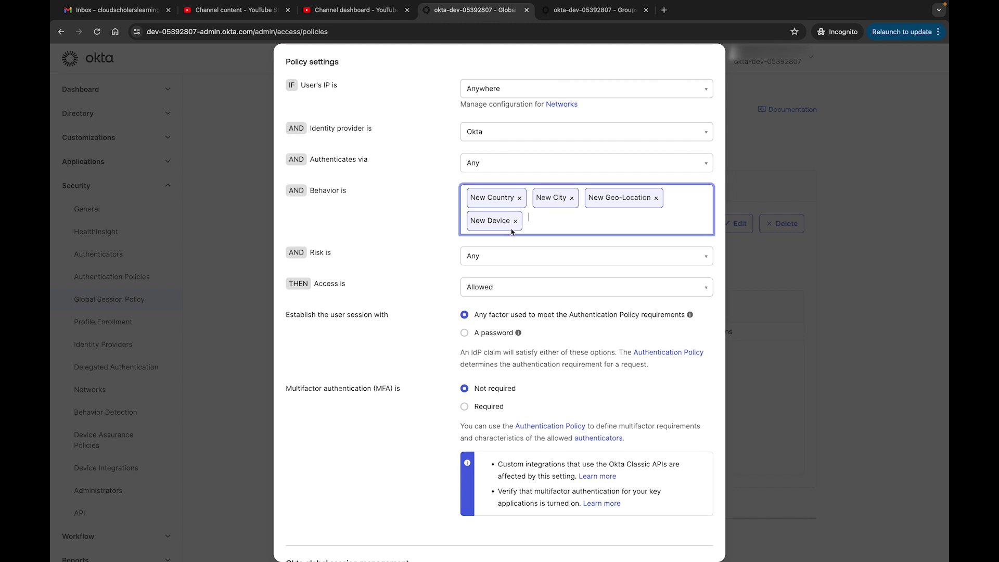
{"action": "scroll", "coordinate": [512, 211], "scroll_direction": "down", "scroll_amount": 1}
- Set risk to Medium, keep access Allowed, and mark multifactor authentication as Required
{"action": "left_click", "coordinate": [516, 212]}
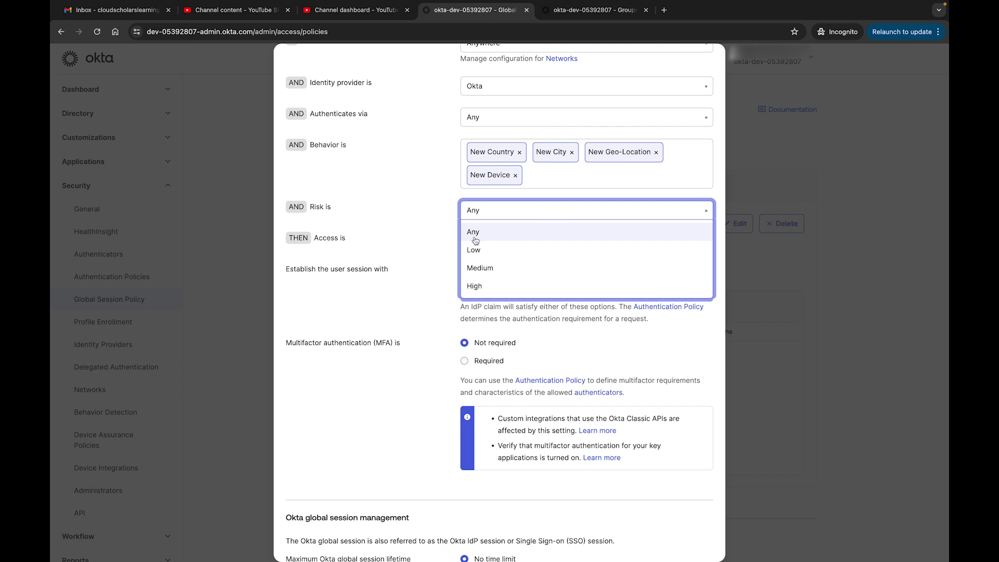
{"action": "left_click", "coordinate": [485, 269]}
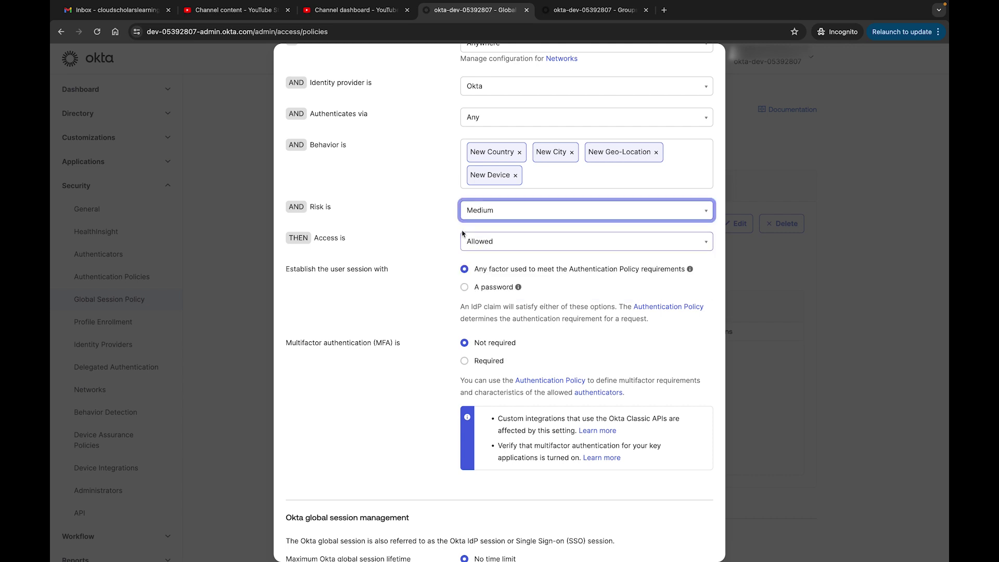
{"action": "scroll", "coordinate": [513, 212], "scroll_direction": "down", "scroll_amount": 1}
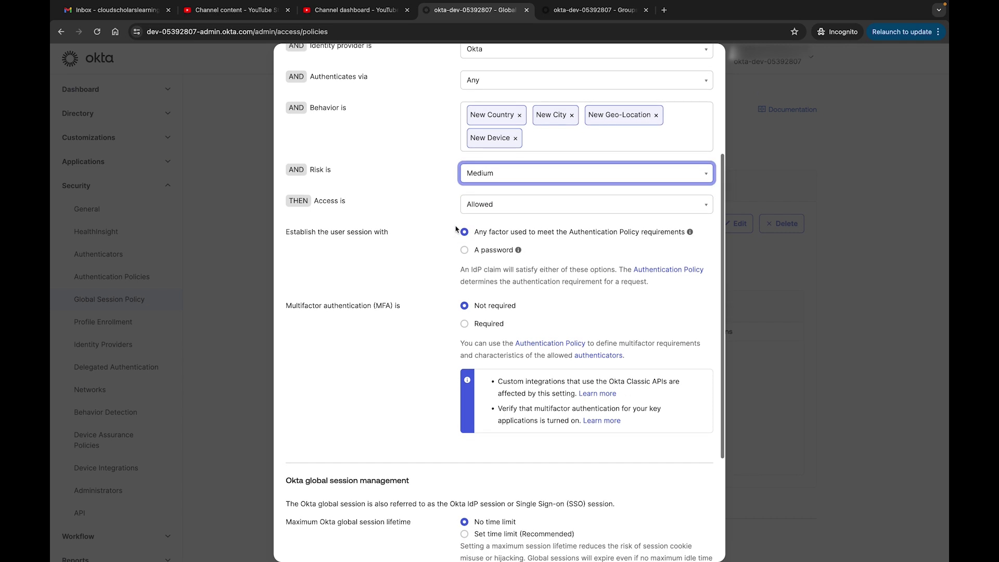
{"action": "left_click", "coordinate": [513, 213]}
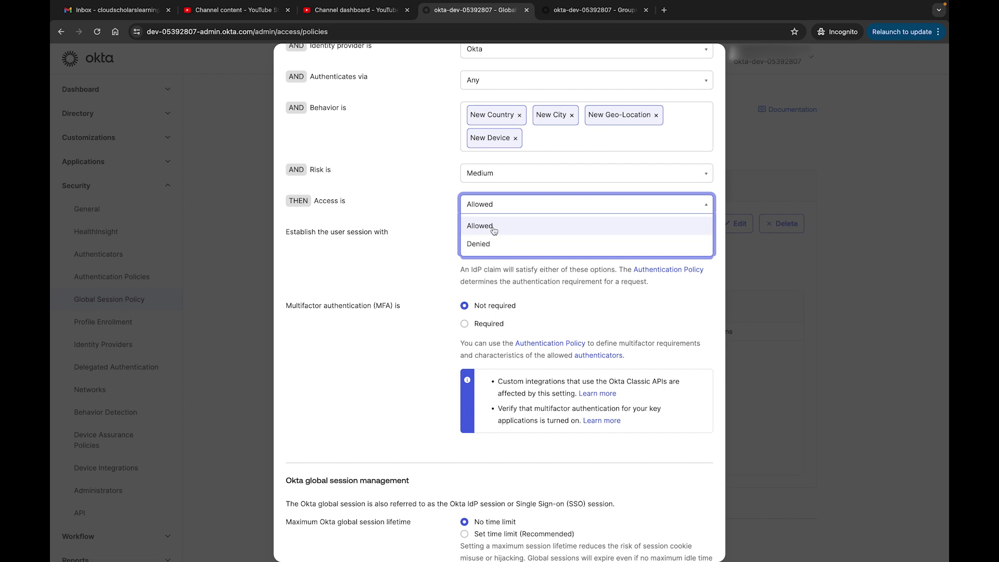
{"action": "left_click", "coordinate": [494, 226]}
{"action": "scroll", "coordinate": [562, 202], "scroll_direction": "down", "scroll_amount": 1}
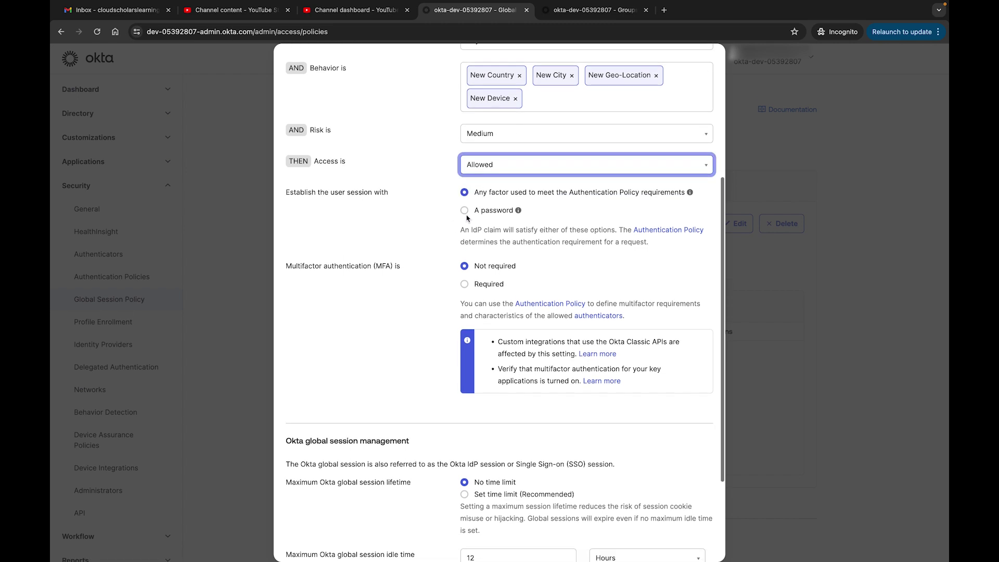
{"action": "left_click", "coordinate": [473, 286]}
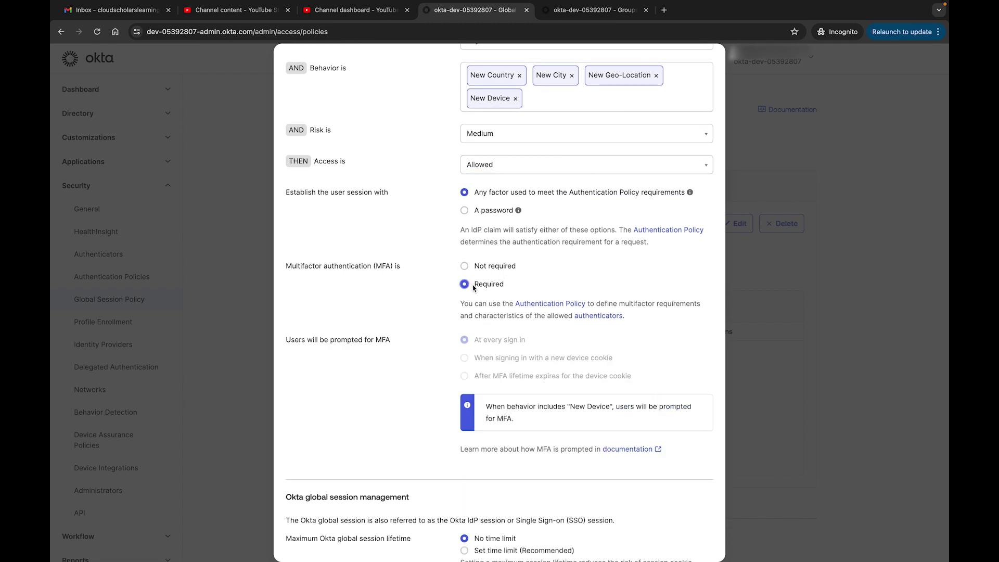
{"action": "scroll", "coordinate": [471, 288], "scroll_direction": "down", "scroll_amount": 3}
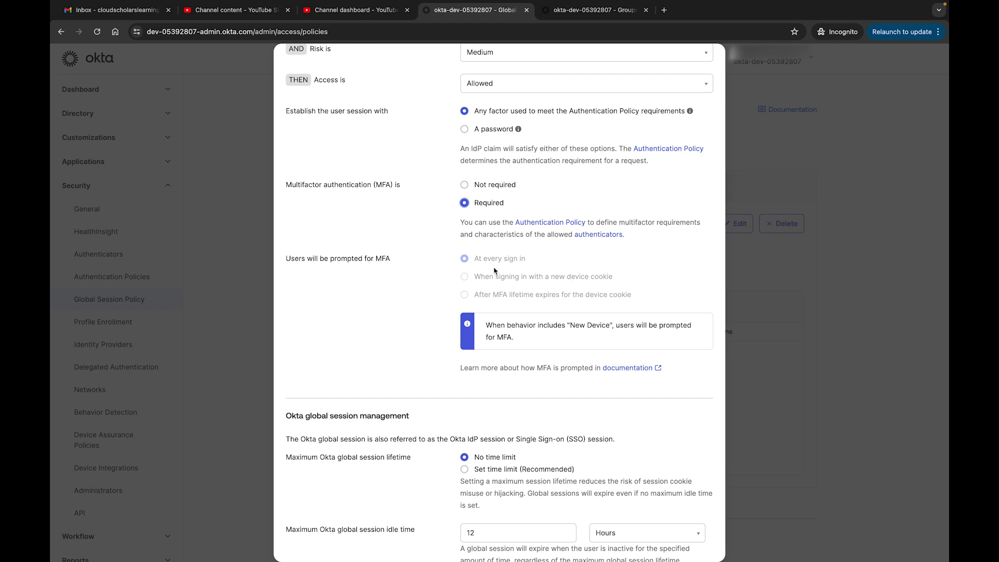
- Limit the Remote Workers rule's session lifetime to 6 hours
{"action": "scroll", "coordinate": [495, 271], "scroll_direction": "down", "scroll_amount": 4}
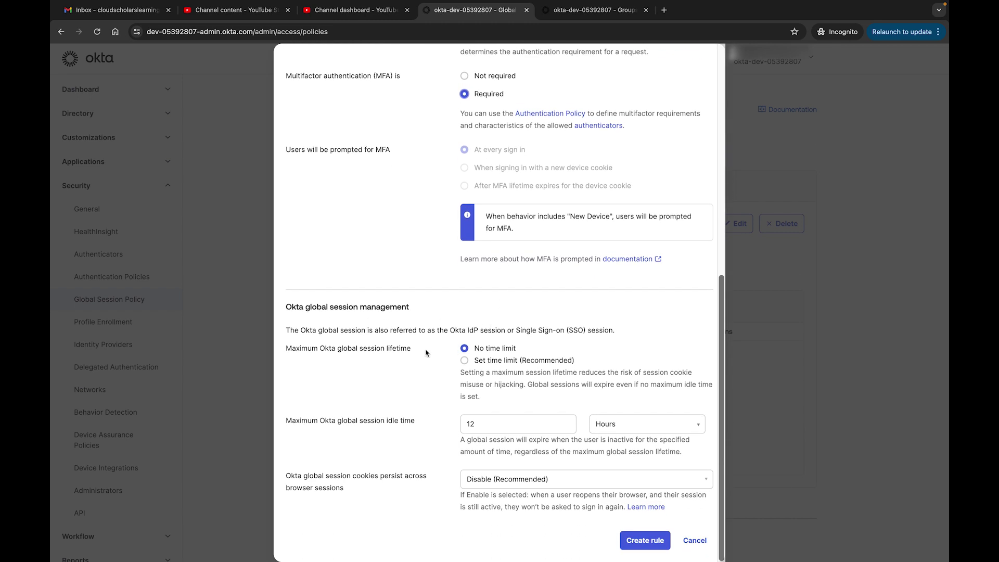
{"action": "left_click", "coordinate": [464, 361]}
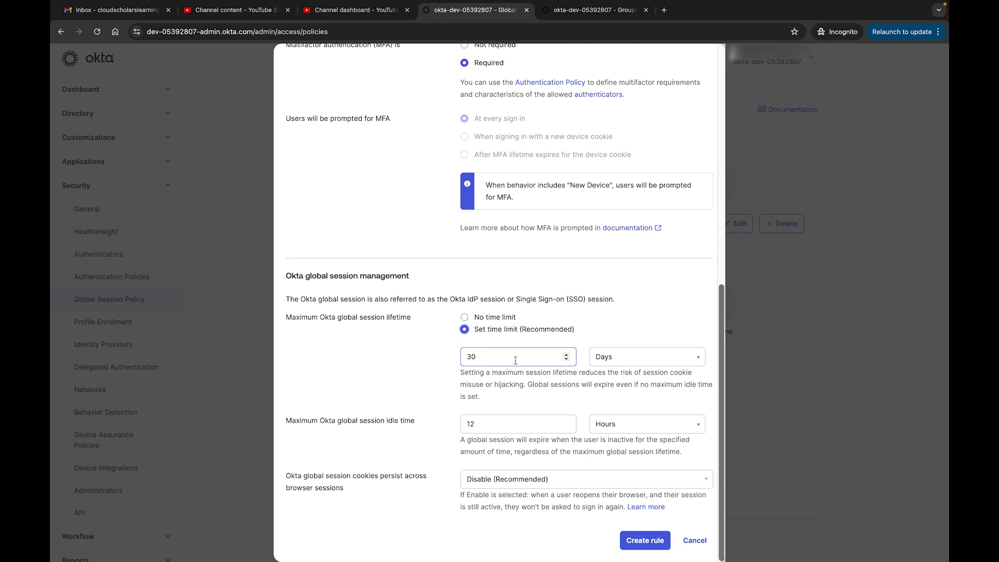
{"action": "left_click", "coordinate": [637, 357]}
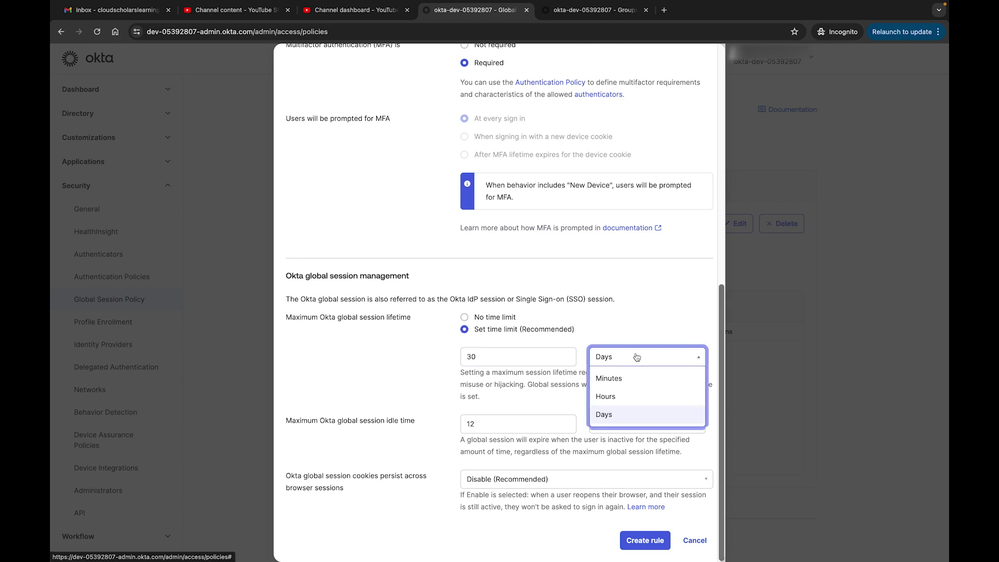
{"action": "left_click", "coordinate": [624, 398]}
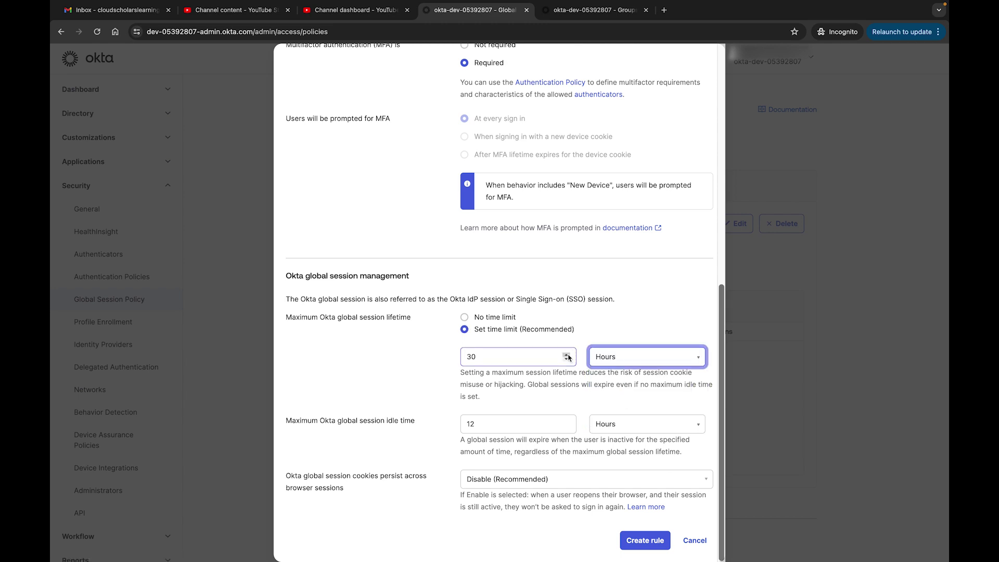
{"action": "key", "text": "shift+Tab"}
{"action": "type", "text": "6"}
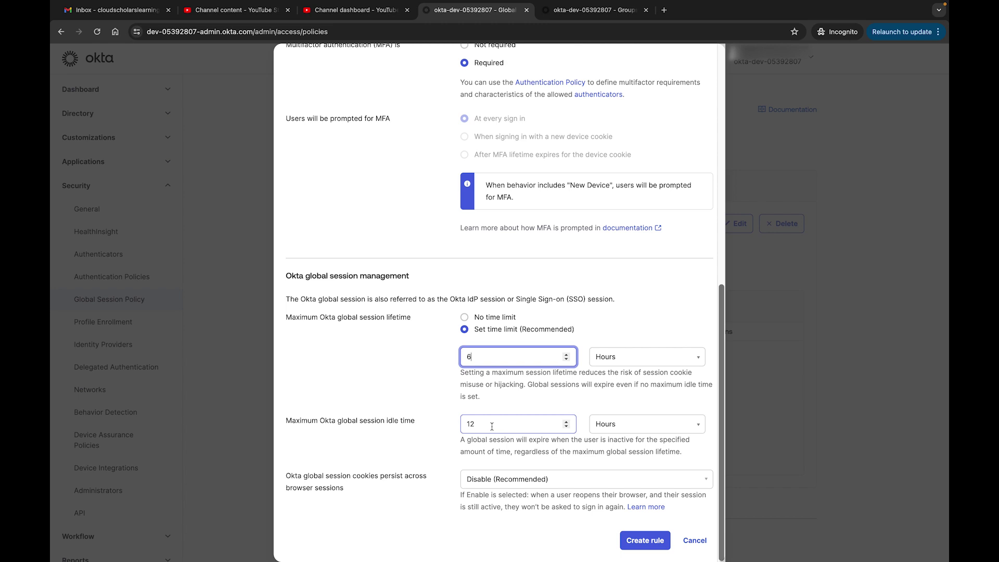
- Set the session idle timeout to 5 minutes
{"action": "left_click_drag", "start_coordinate": [492, 426], "coordinate": [461, 423]}
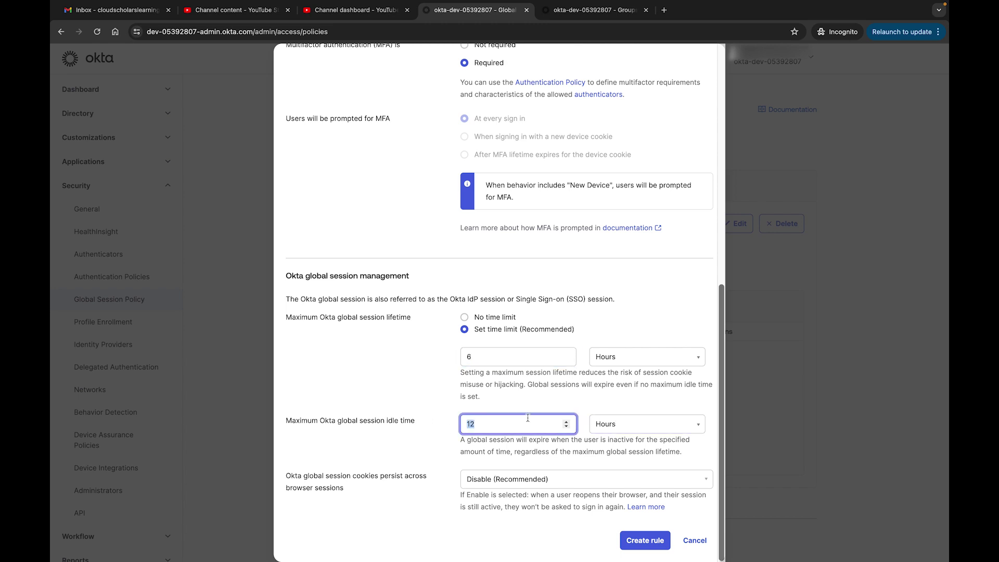
{"action": "type", "text": "1"}
{"action": "left_click", "coordinate": [679, 430]}
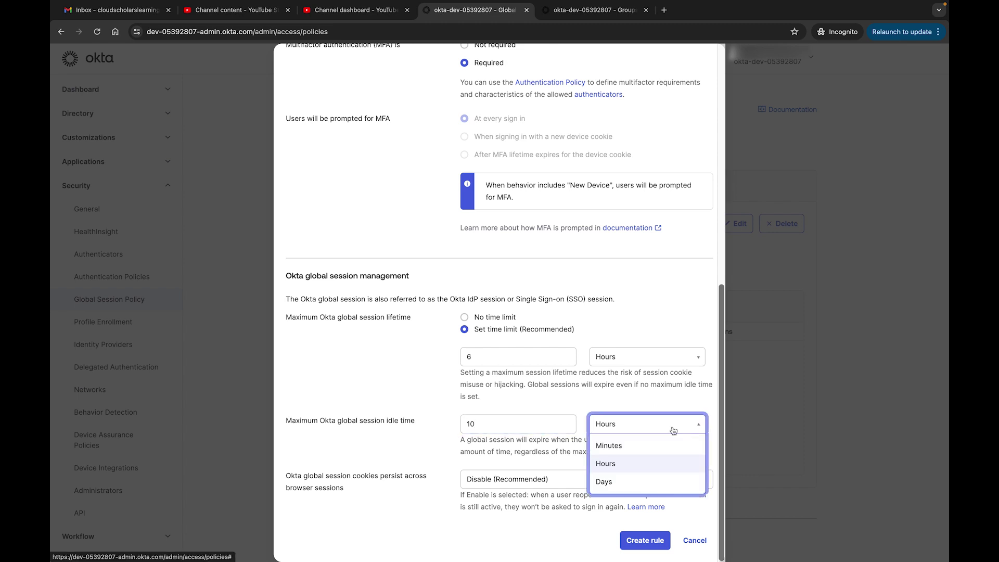
{"action": "left_click", "coordinate": [620, 446]}
{"action": "left_click_drag", "start_coordinate": [538, 424], "coordinate": [413, 419]}
{"action": "type", "text": "5"}
{"action": "left_click", "coordinate": [441, 437]}
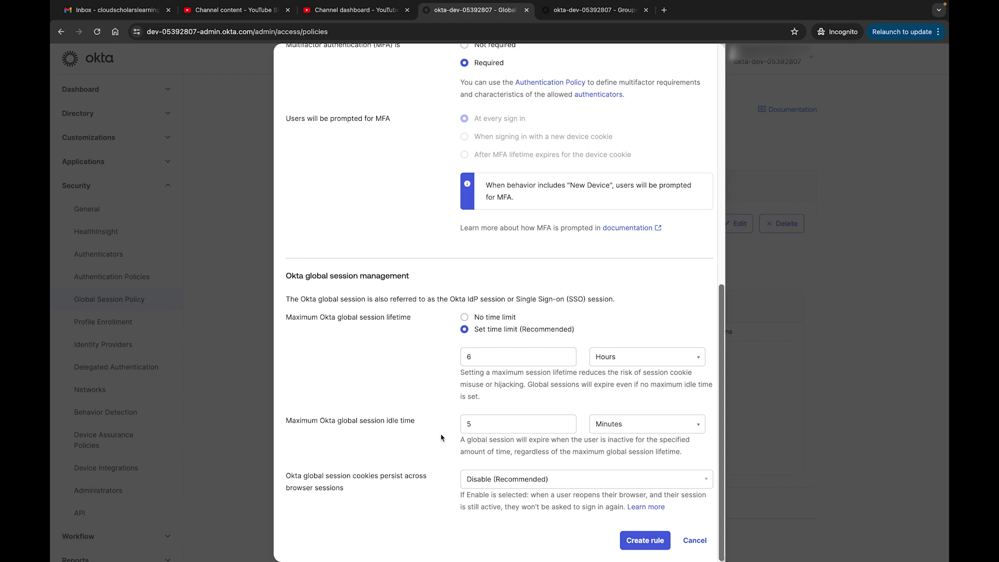
- Create the Remote Workers Rule so it is listed as active and allowed
{"action": "left_click", "coordinate": [633, 535]}
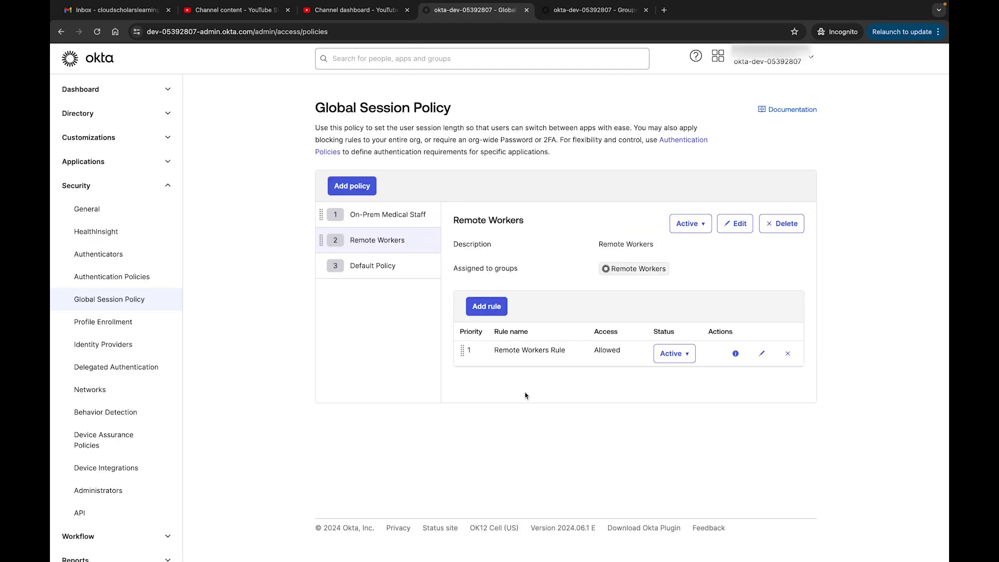